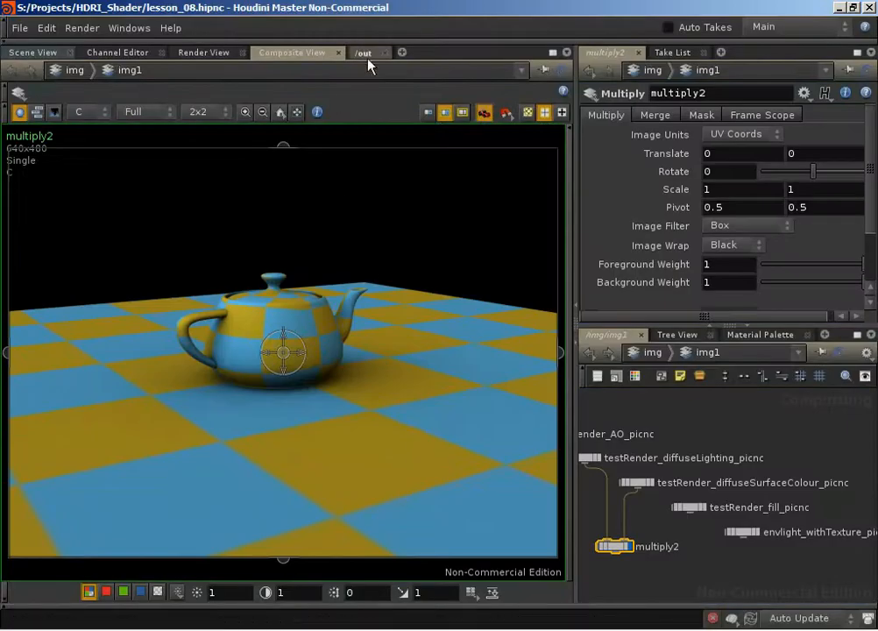
# - Display the shop network in the main pane and collapse the smaller network pane beneath the parameters
pyautogui.click(363, 53)
pyautogui.click(121, 70)
pyautogui.click(151, 173)
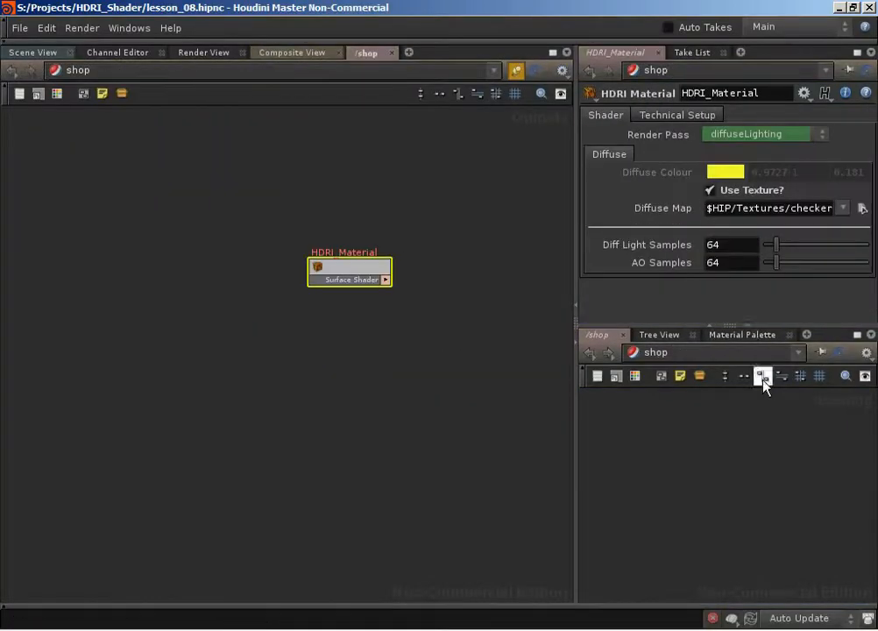
pyautogui.click(751, 328)
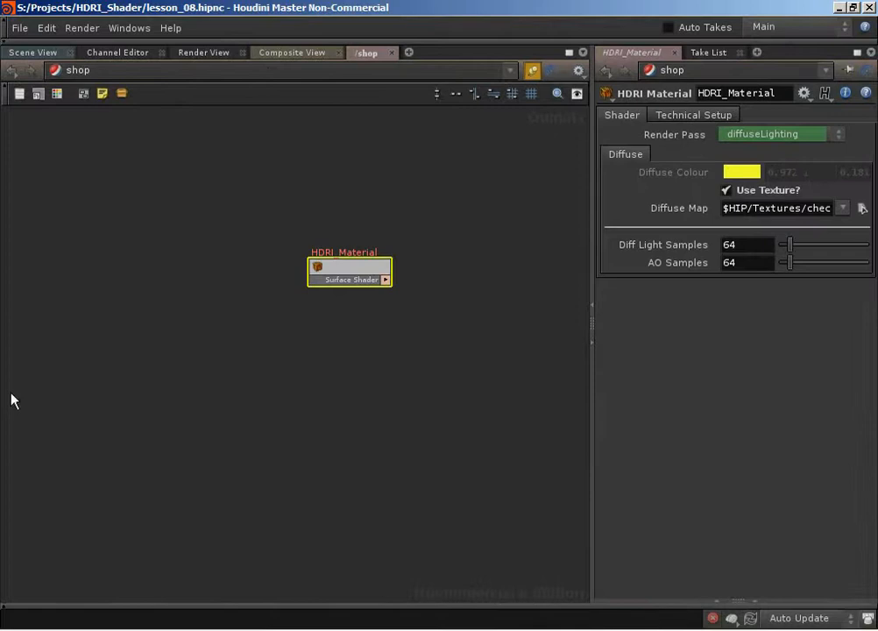
# - Open the HDRI_surfaceShader network inside HDRI_Material
pyautogui.moveTo(364, 380); pyautogui.dragTo(296, 421, button='middle')
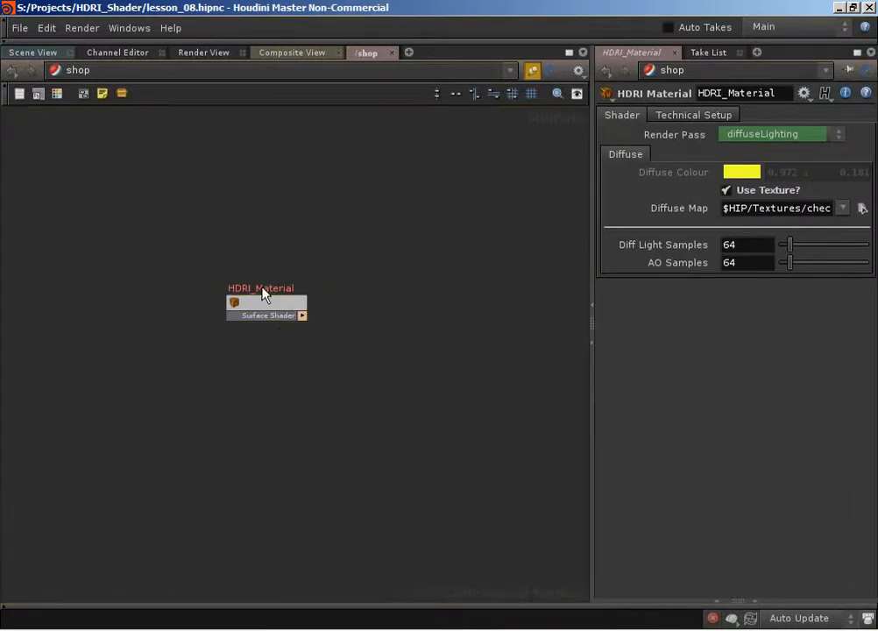
pyautogui.doubleClick(261, 306)
pyautogui.doubleClick(145, 347)
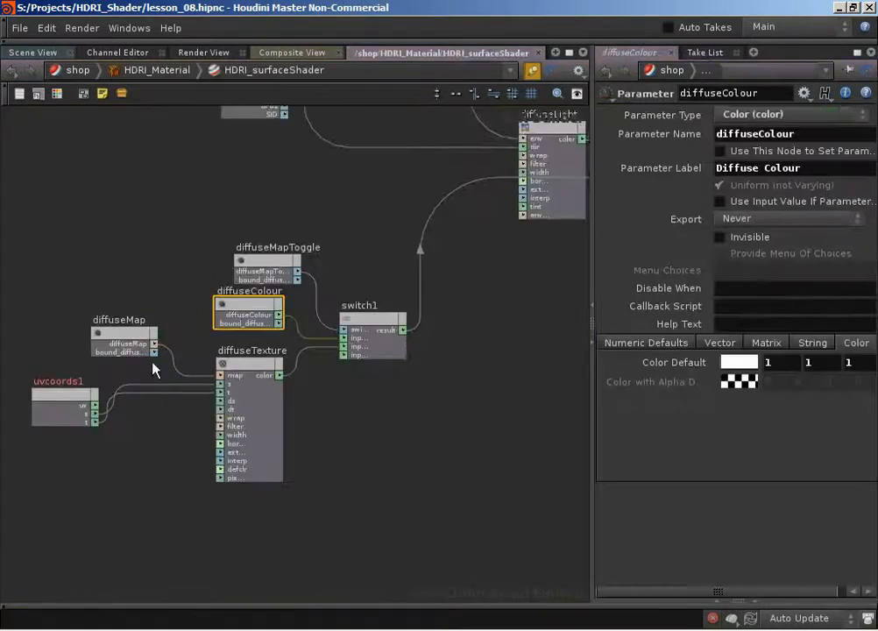
# - Add an Environment Map node in the empty area below diffuseLight and rename it envmapReflections
pyautogui.scroll(-5, 173, 455)
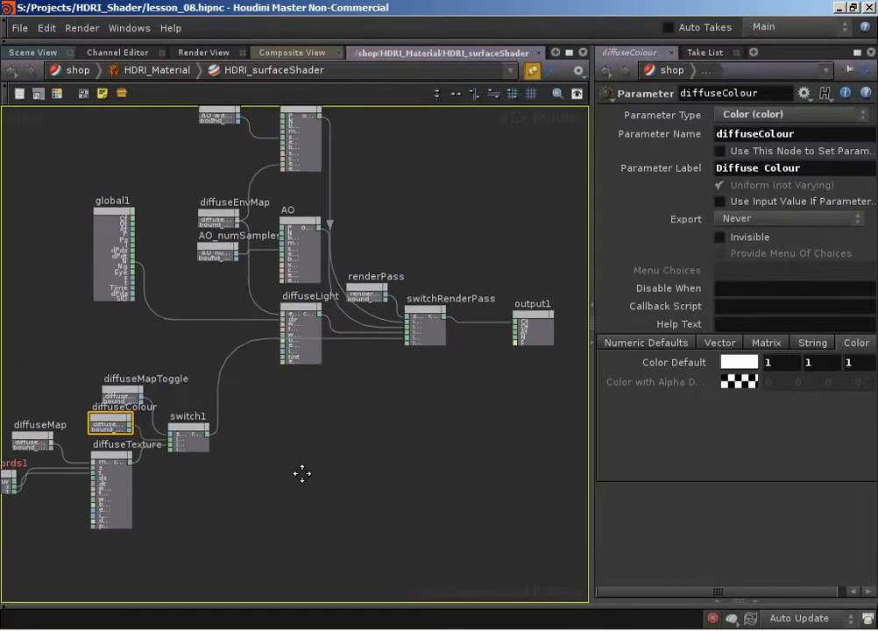
pyautogui.press('Tab')
pyautogui.write('envmap')
pyautogui.press('Return')
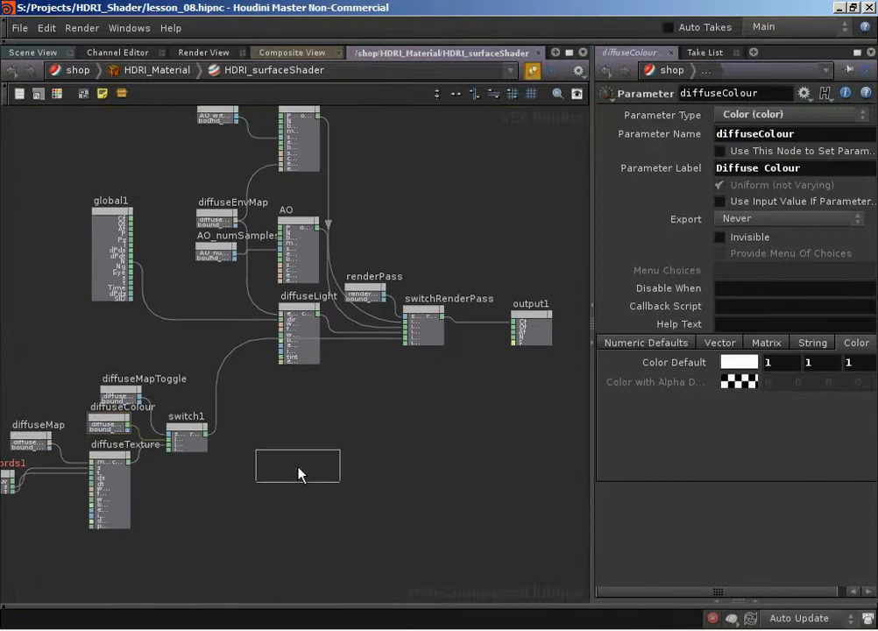
pyautogui.click(299, 474)
pyautogui.doubleClick(307, 428)
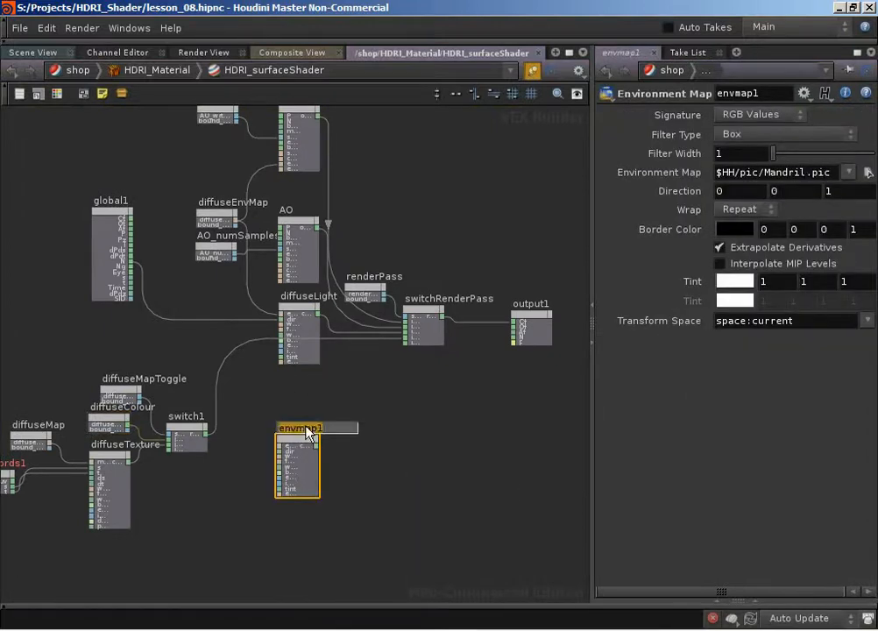
pyautogui.write('envmapRef')
pyautogui.write('lections')
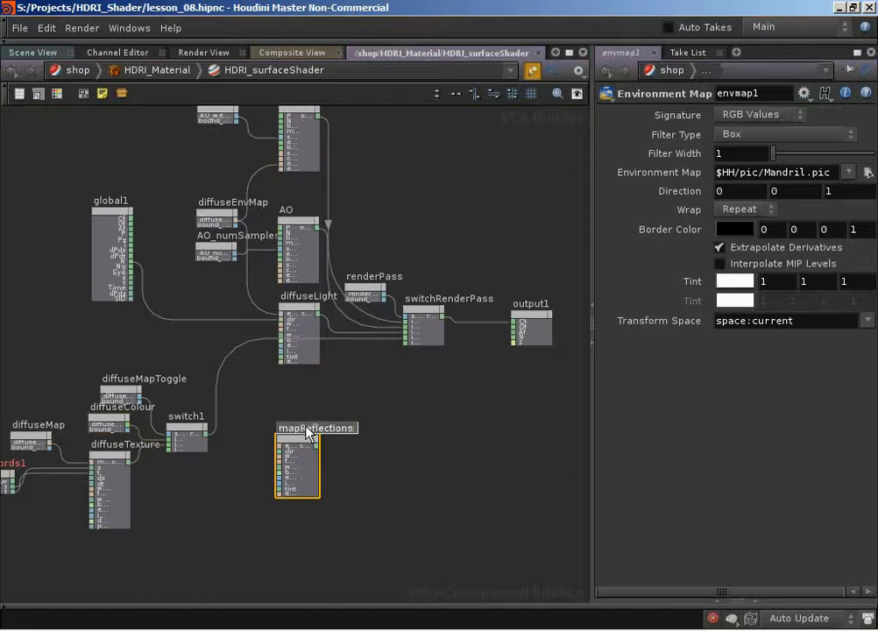
pyautogui.press('Return')
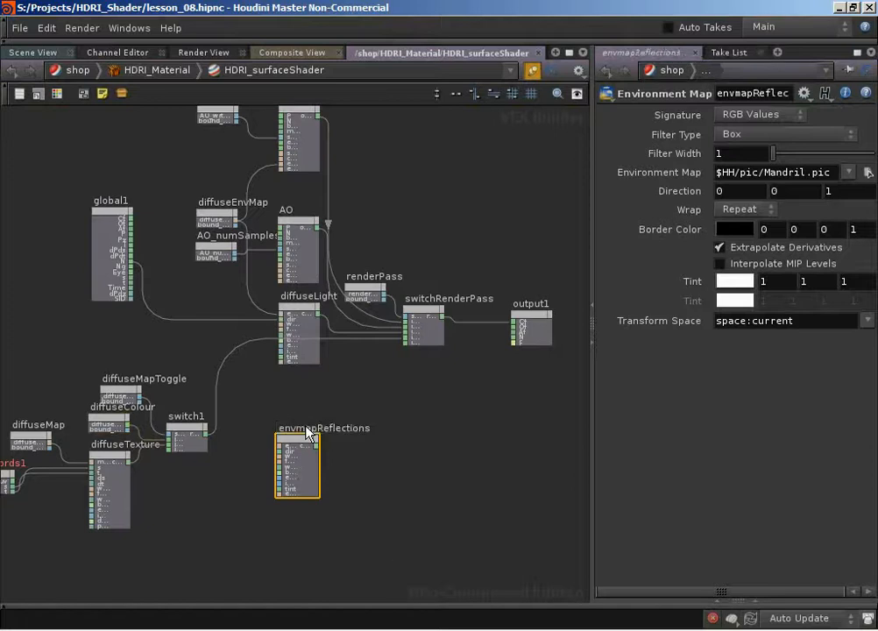
# - Set the environment map of envmapReflections to 256_original.tif from $HIP/HDRIs/Reflections, listing sequence files individually
pyautogui.click(868, 170)
pyautogui.click(196, 401)
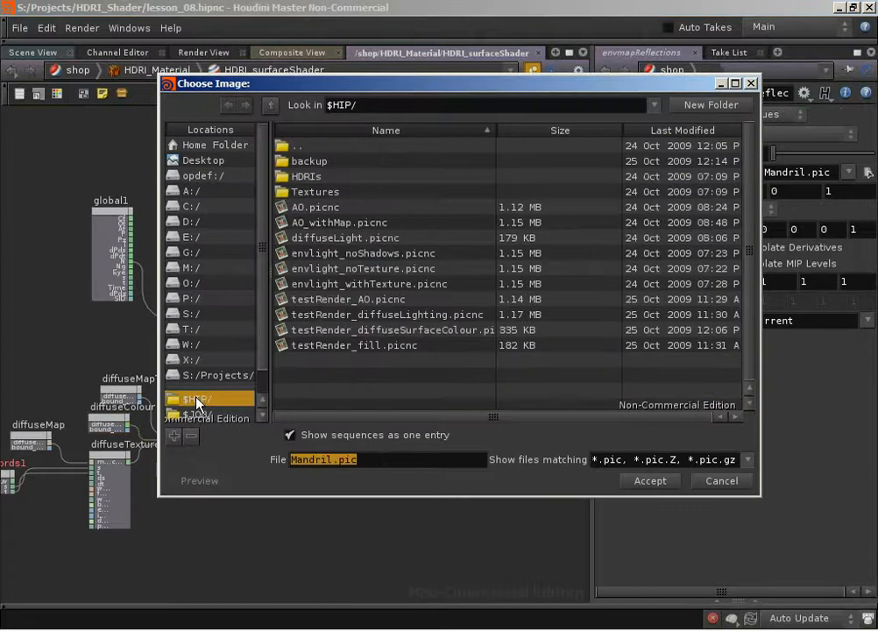
pyautogui.doubleClick(302, 179)
pyautogui.doubleClick(296, 177)
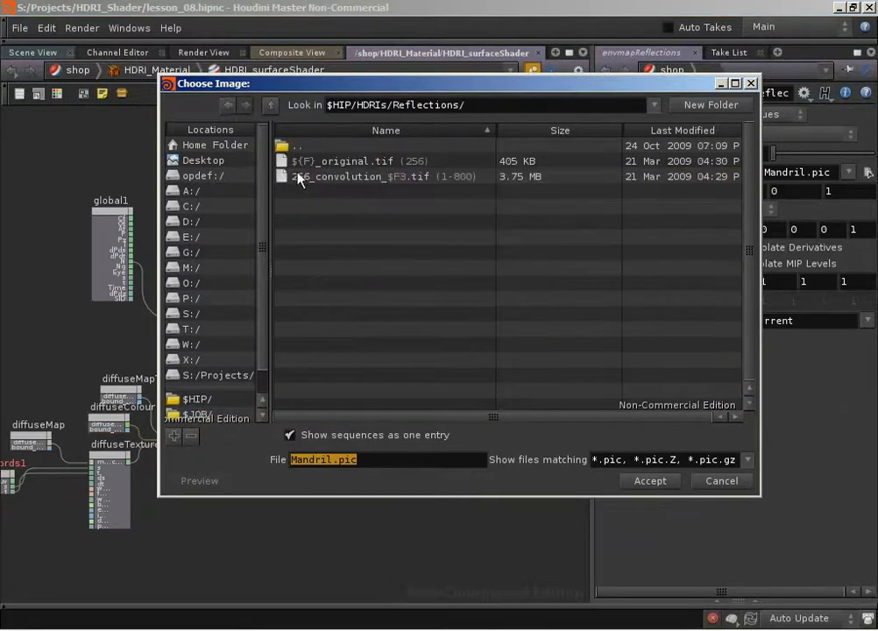
pyautogui.click(291, 435)
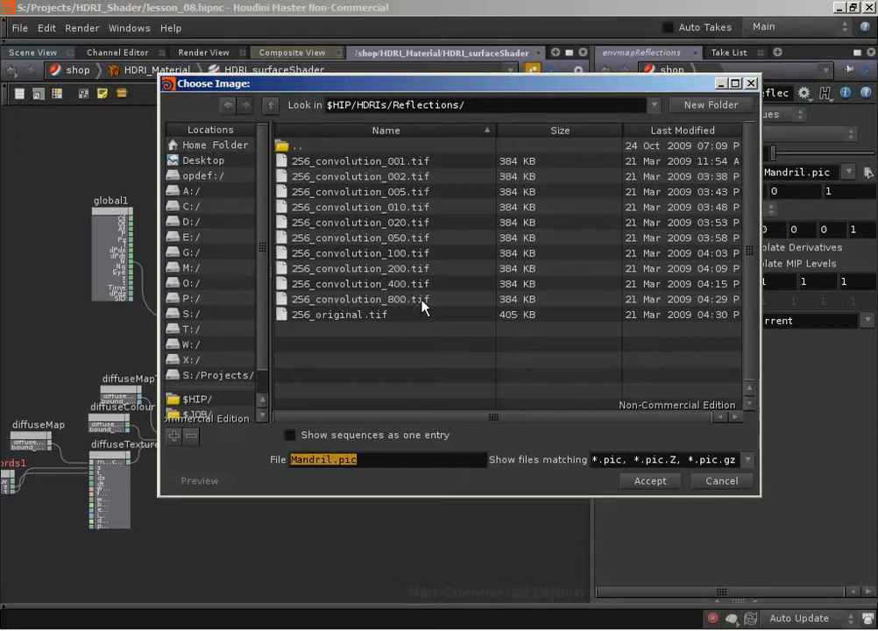
pyautogui.click(345, 317)
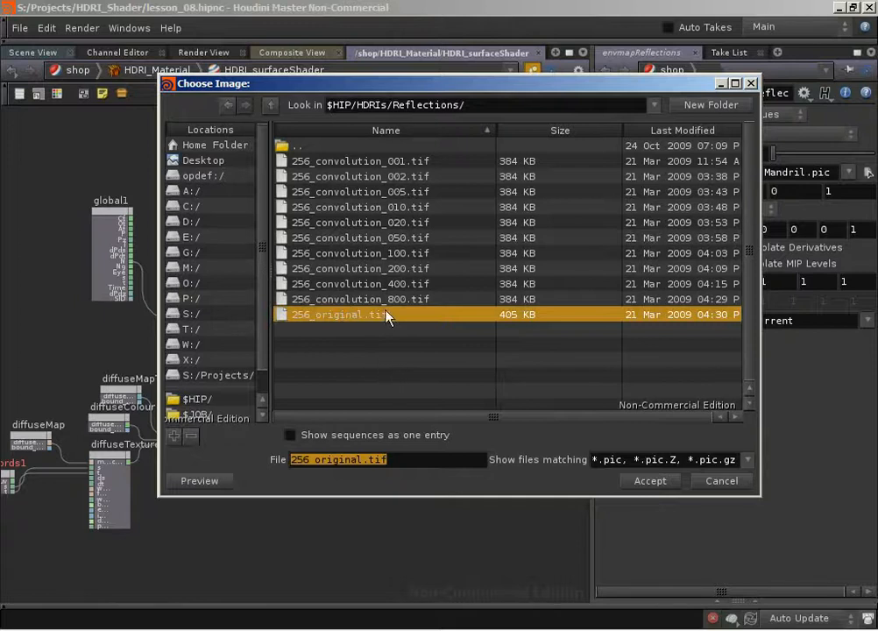
pyautogui.click(650, 481)
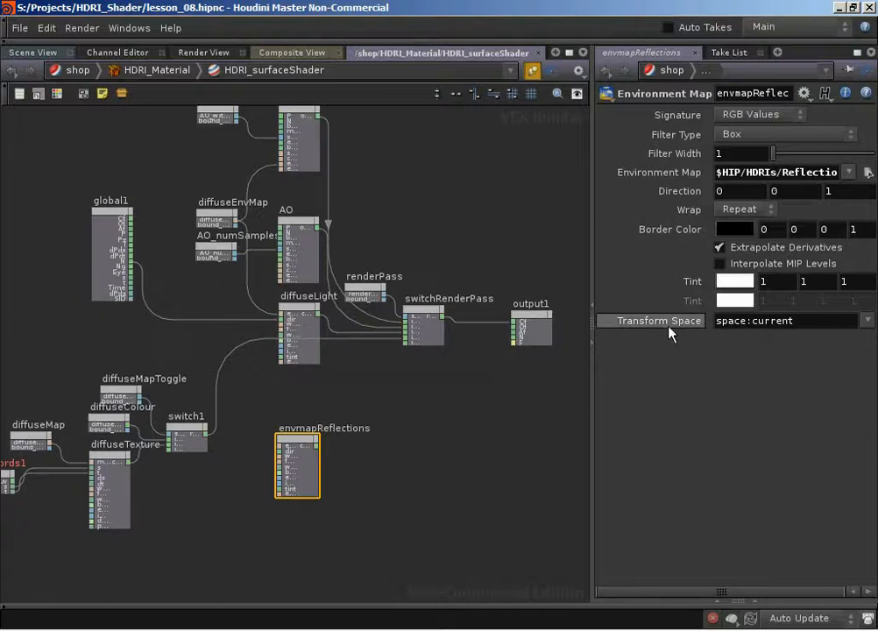
# - Set the transform space of envmapReflections to space:world
pyautogui.click(868, 321)
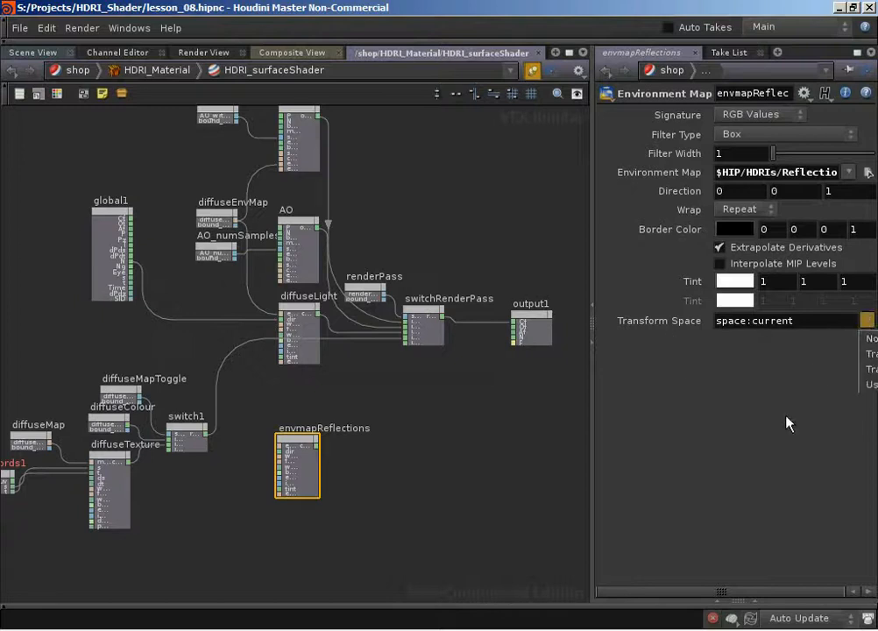
pyautogui.click(872, 354)
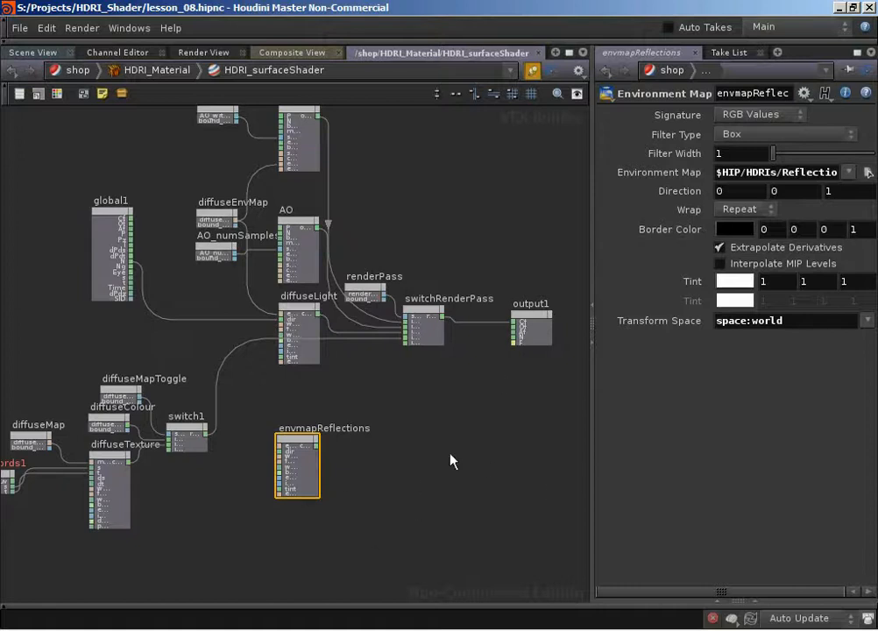
pyautogui.moveTo(398, 461); pyautogui.dragTo(417, 450, button='middle')
pyautogui.moveTo(334, 526); pyautogui.dragTo(372, 482, button='right')
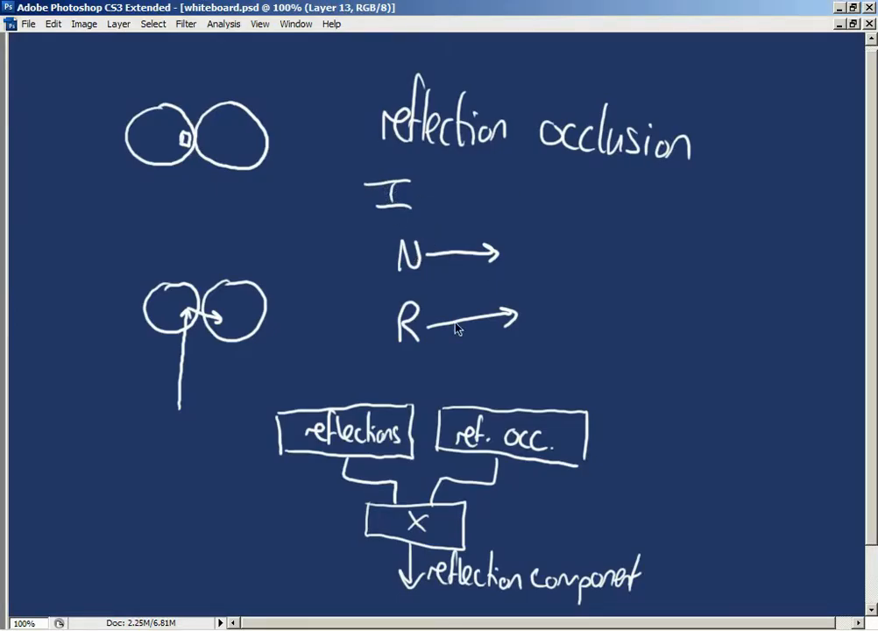
# - Hide Layer 13 and show Layer 12 of whiteboard.psd to review the reflection vector diagram
pyautogui.press('F7')
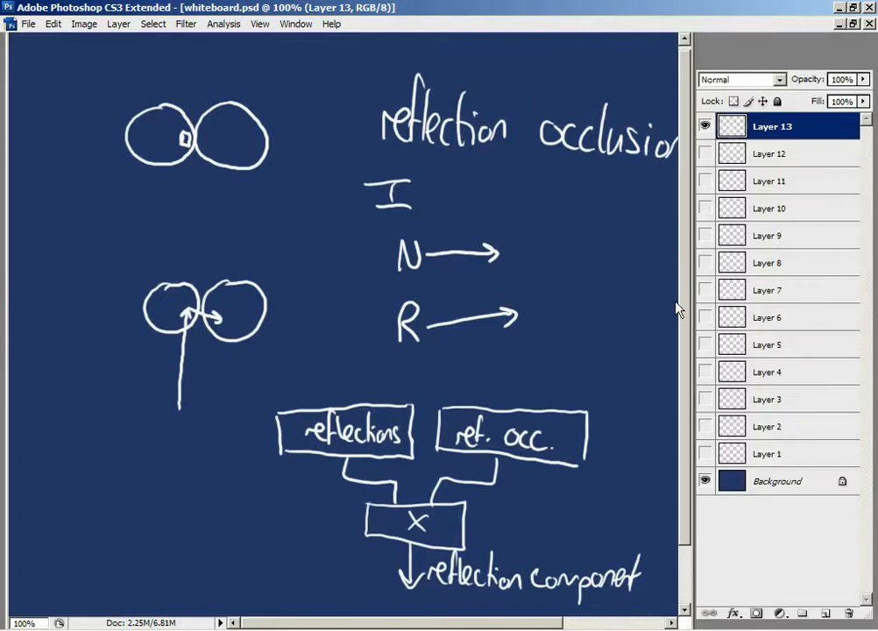
pyautogui.click(706, 126)
pyautogui.click(704, 154)
pyautogui.click(704, 154)
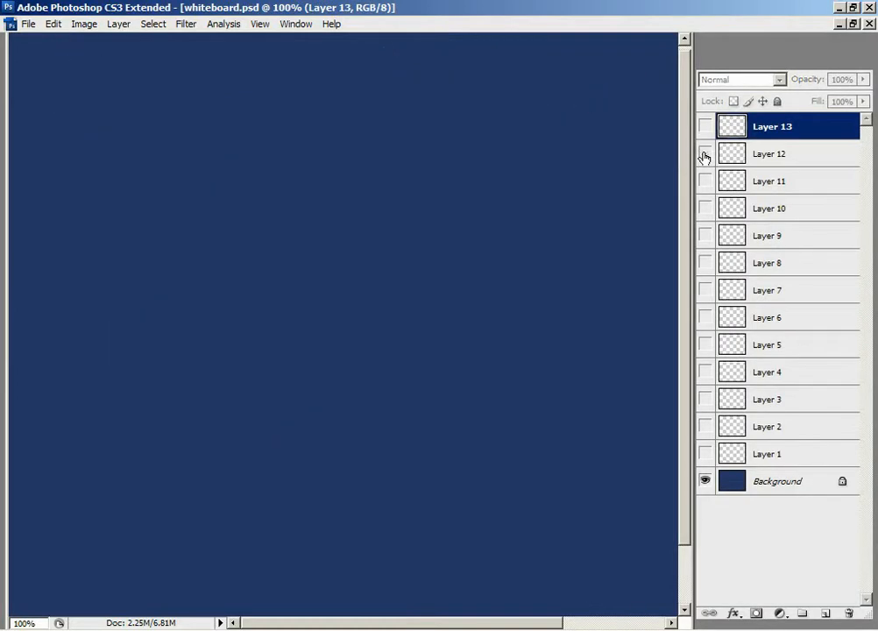
pyautogui.click(705, 154)
pyautogui.press('F7')
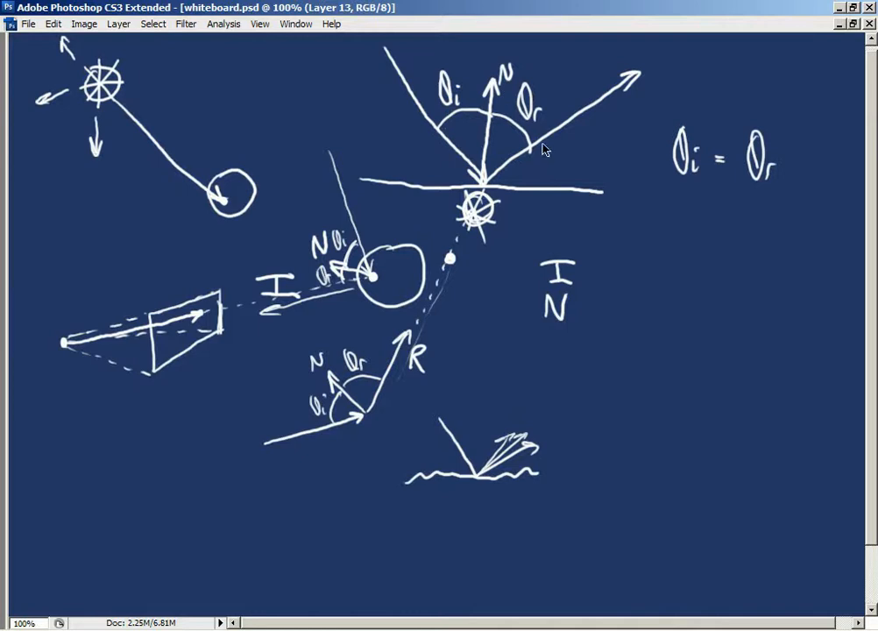
# - Hide Layer 12 and show Layer 13 to review the reflection occlusion notes
pyautogui.press('F7')
pyautogui.click(705, 154)
pyautogui.click(705, 127)
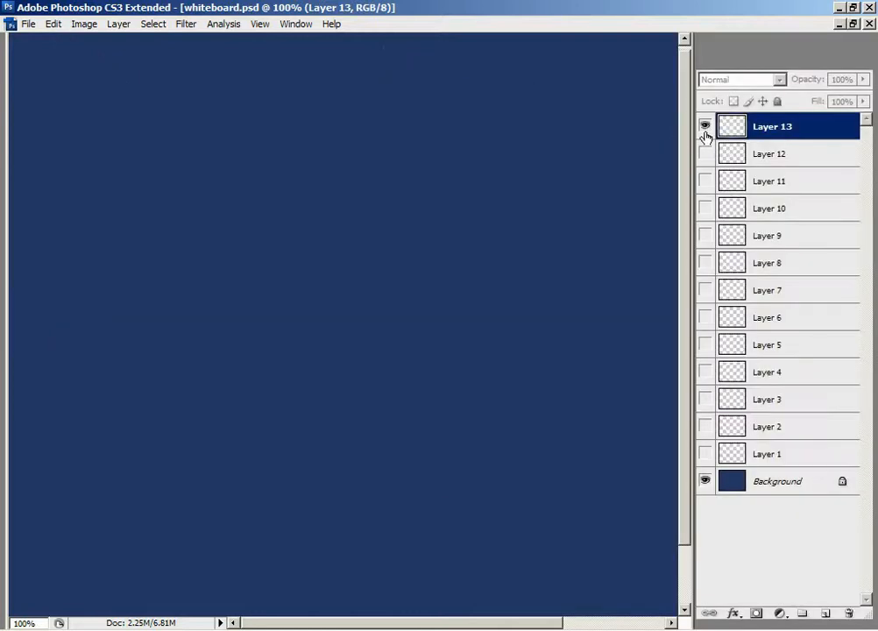
pyautogui.press('F7')
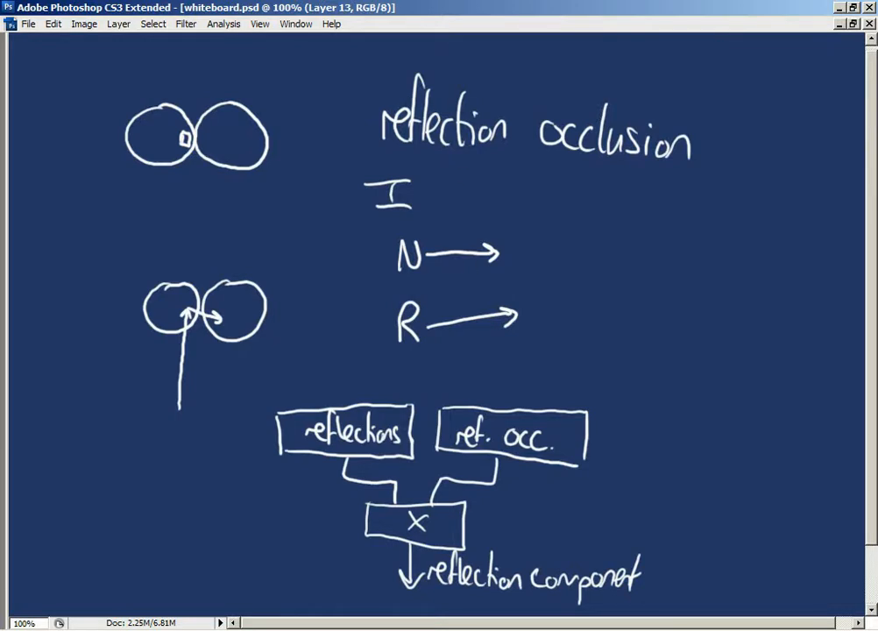
# - Switch back to Houdini and add a Fresnel node in the empty area below switch1
pyautogui.hotkey('alt', 'Tab')
pyautogui.moveTo(370, 447); pyautogui.dragTo(445, 451, button='middle')
pyautogui.moveTo(442, 454); pyautogui.dragTo(362, 502, button='right')
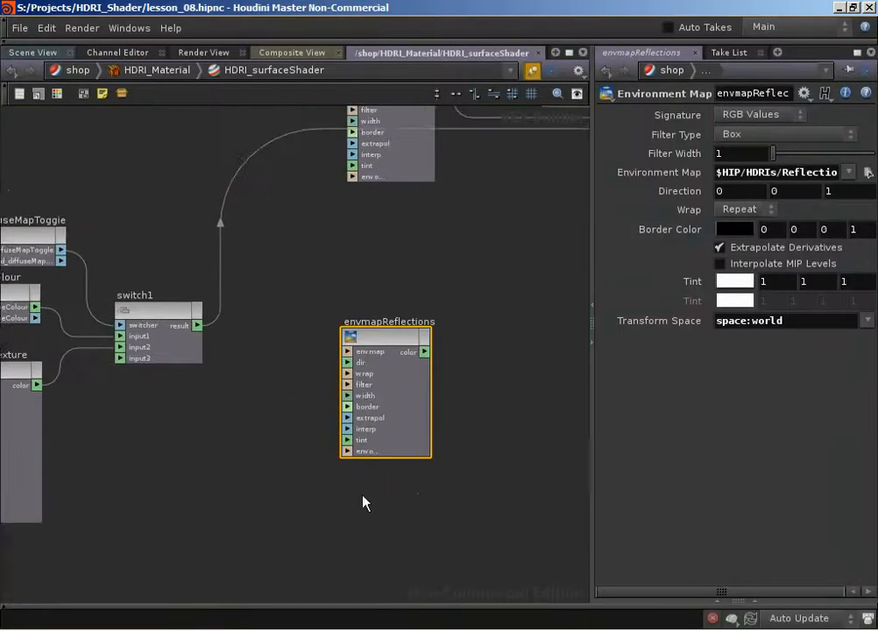
pyautogui.moveTo(328, 491); pyautogui.dragTo(374, 470, button='middle')
pyautogui.moveTo(376, 469); pyautogui.dragTo(330, 487, button='right')
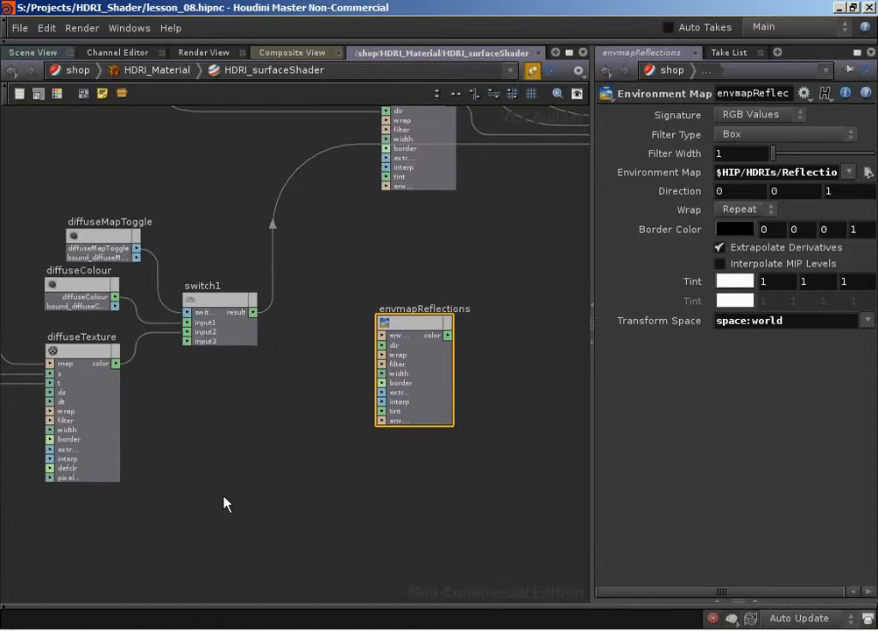
pyautogui.press('Tab')
pyautogui.press('Escape')
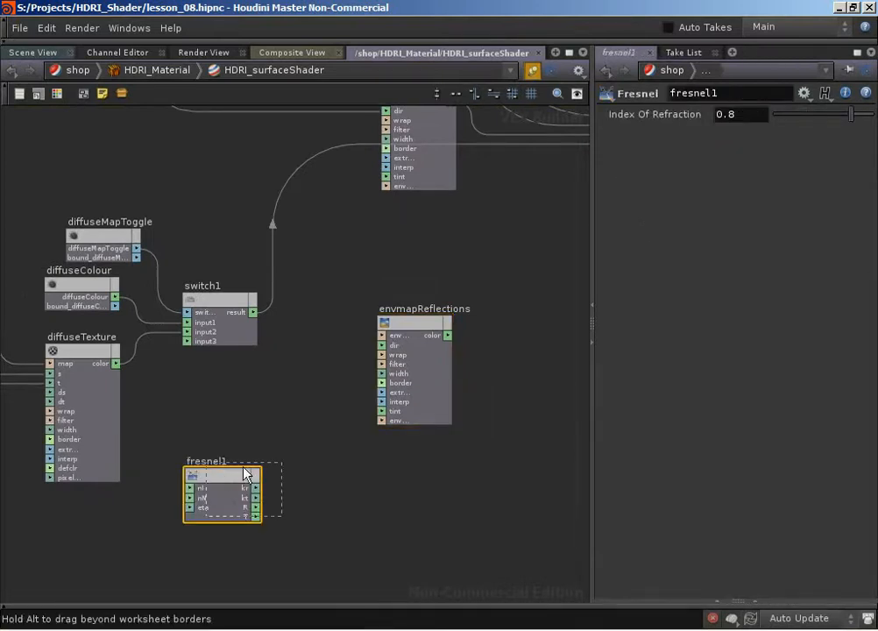
pyautogui.click(247, 473)
# - Examine the I and N outputs of global1 as sources for the Fresnel node
pyautogui.scroll(4, 274, 535)
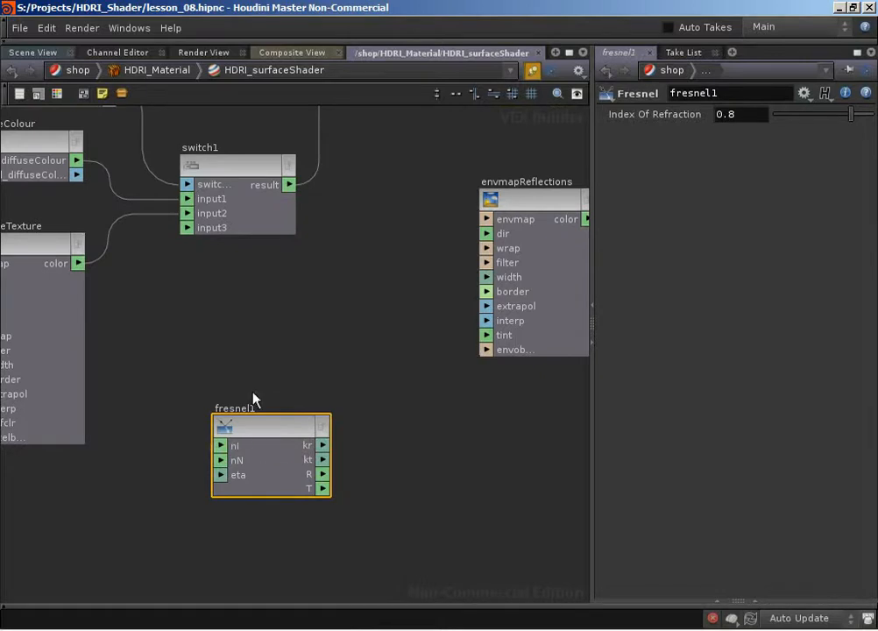
pyautogui.moveTo(202, 332); pyautogui.dragTo(413, 421, button='middle')
pyautogui.moveTo(414, 422); pyautogui.dragTo(382, 473, button='right')
pyautogui.moveTo(379, 419); pyautogui.dragTo(399, 597, button='middle')
pyautogui.moveTo(350, 417); pyautogui.dragTo(320, 493, button='middle')
pyautogui.scroll(4, 333, 486)
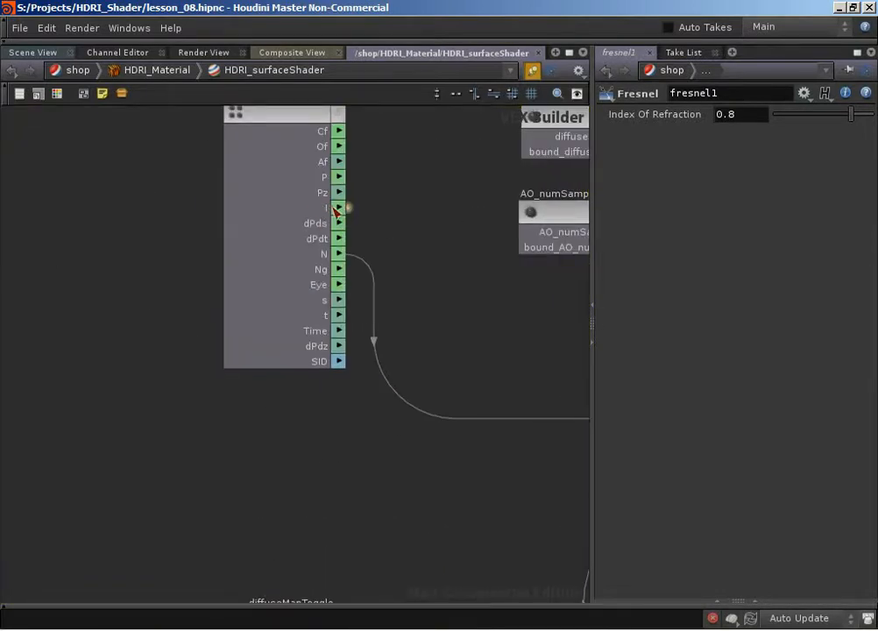
pyautogui.moveTo(436, 263); pyautogui.dragTo(377, 263, button='middle')
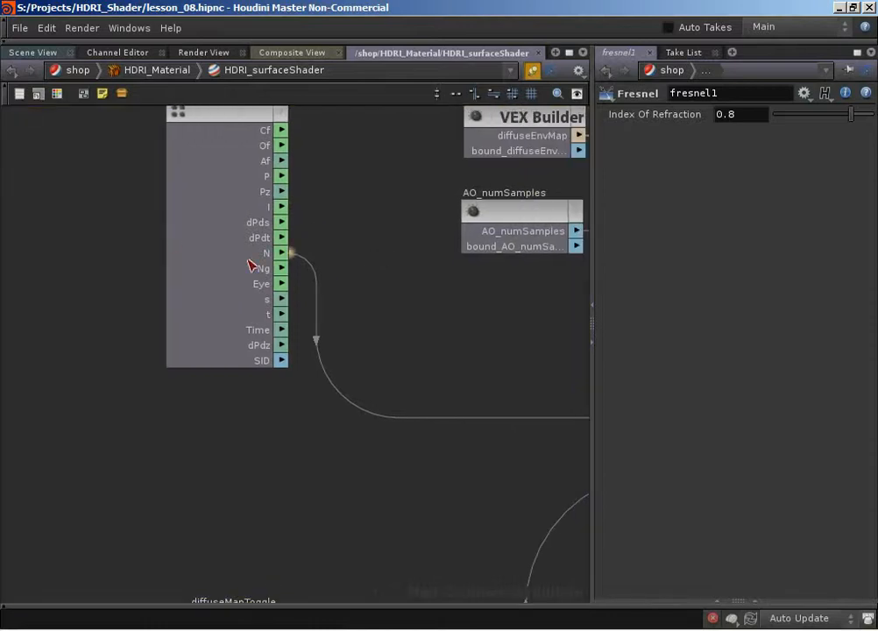
pyautogui.moveTo(420, 360); pyautogui.dragTo(363, 360, button='right')
# - Examine the nI and nN inputs and the R output of fresnel1 alongside the envmapReflections inputs
pyautogui.moveTo(415, 412); pyautogui.dragTo(217, 253, button='middle')
pyautogui.scroll(3, 249, 530)
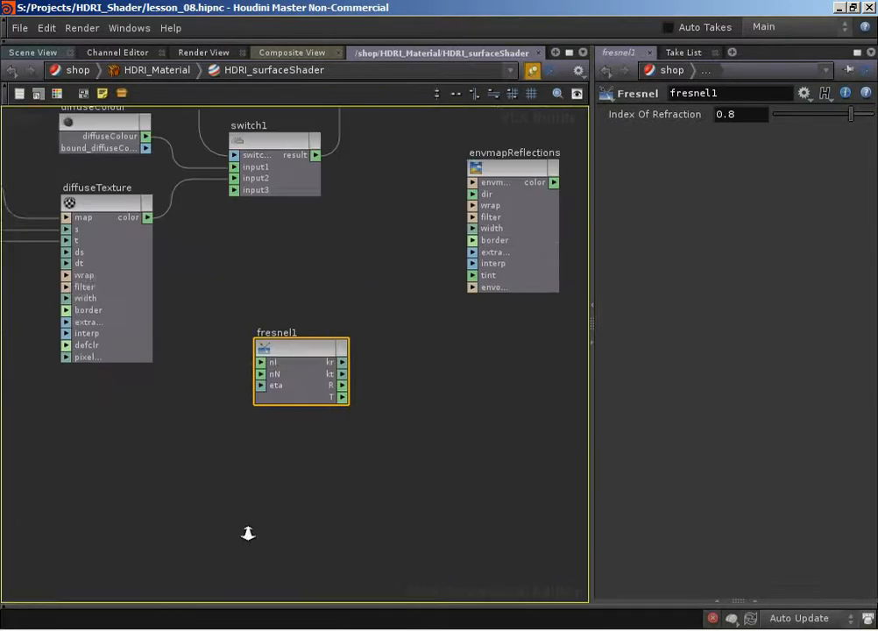
pyautogui.moveTo(248, 530); pyautogui.dragTo(202, 554, button='middle')
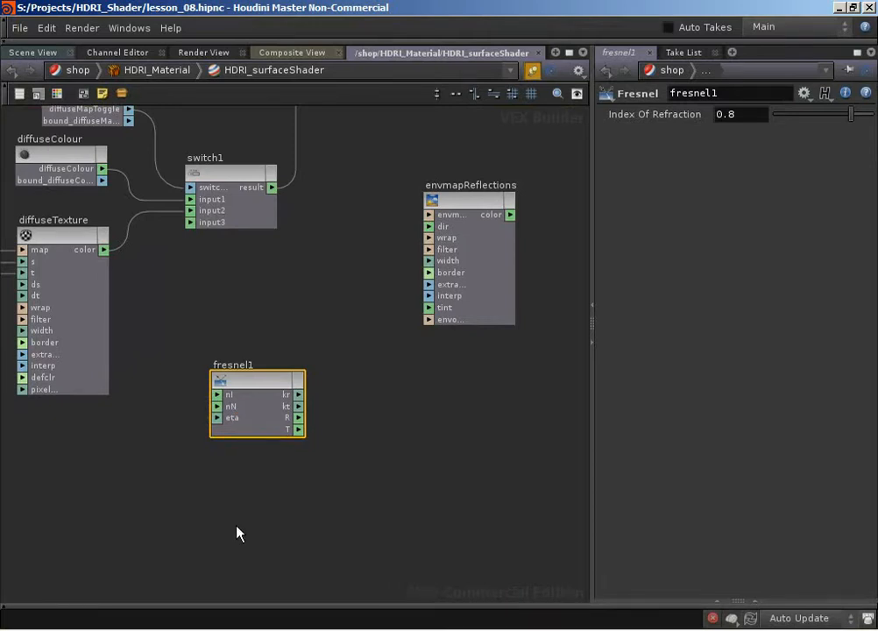
pyautogui.moveTo(237, 318); pyautogui.dragTo(250, 336, button='middle')
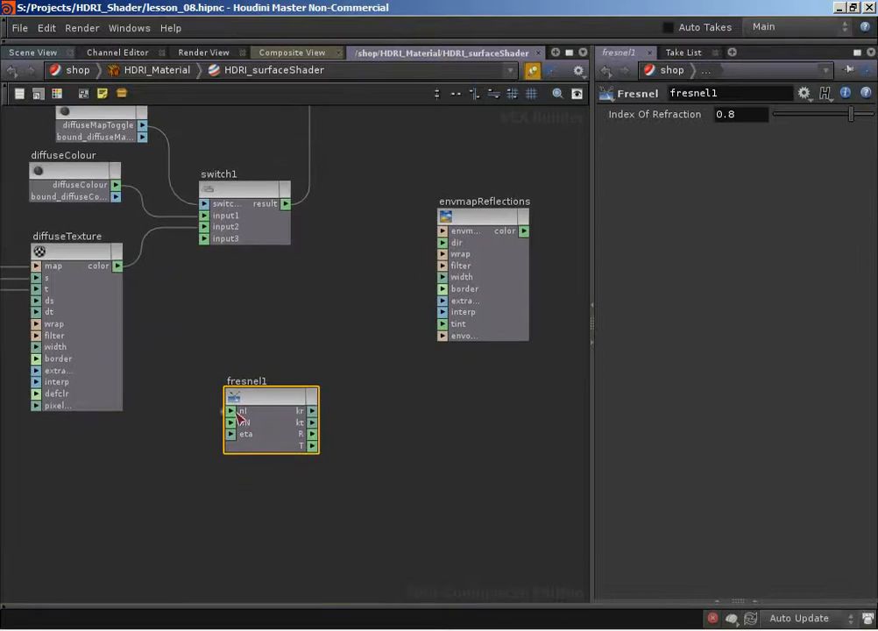
pyautogui.scroll(-6, 292, 398)
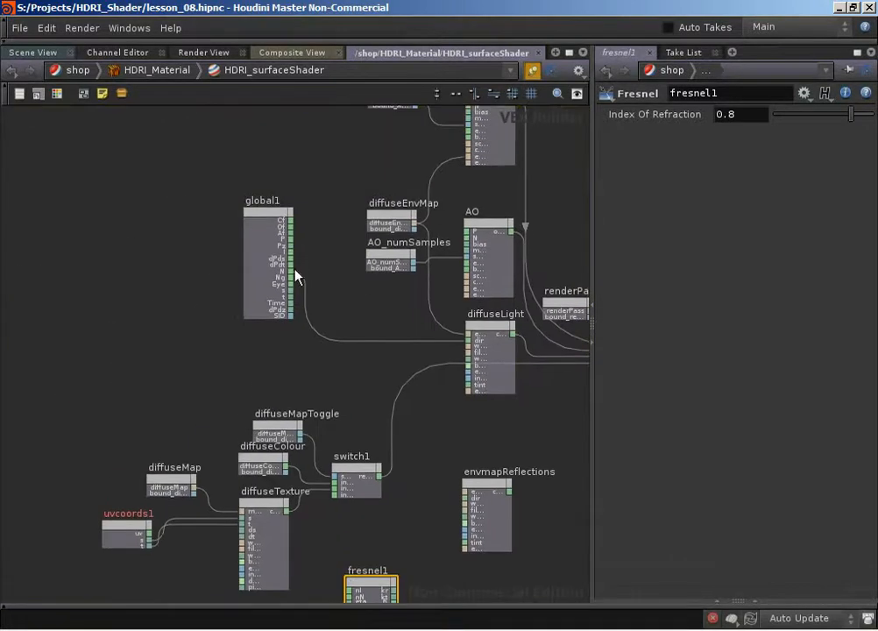
pyautogui.scroll(5, 425, 482)
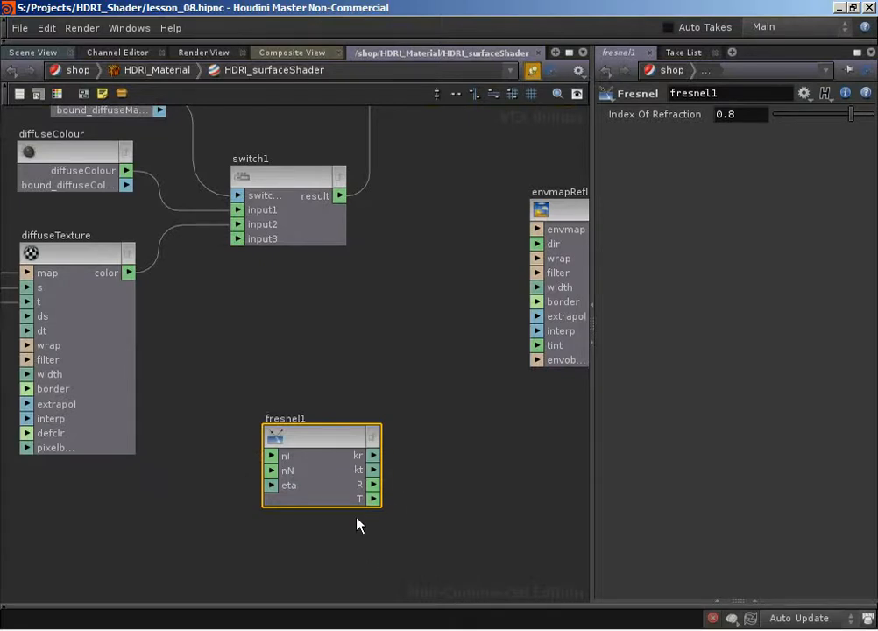
pyautogui.scroll(-2, 406, 553)
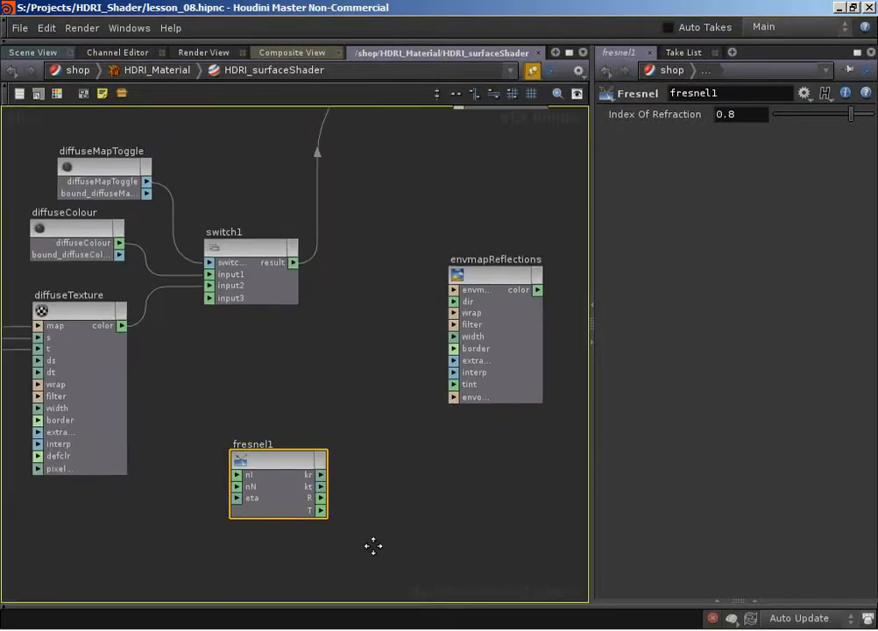
pyautogui.moveTo(373, 545); pyautogui.dragTo(291, 545, button='middle')
pyautogui.moveTo(290, 546); pyautogui.dragTo(355, 549, button='right')
pyautogui.moveTo(355, 548); pyautogui.dragTo(319, 551, button='middle')
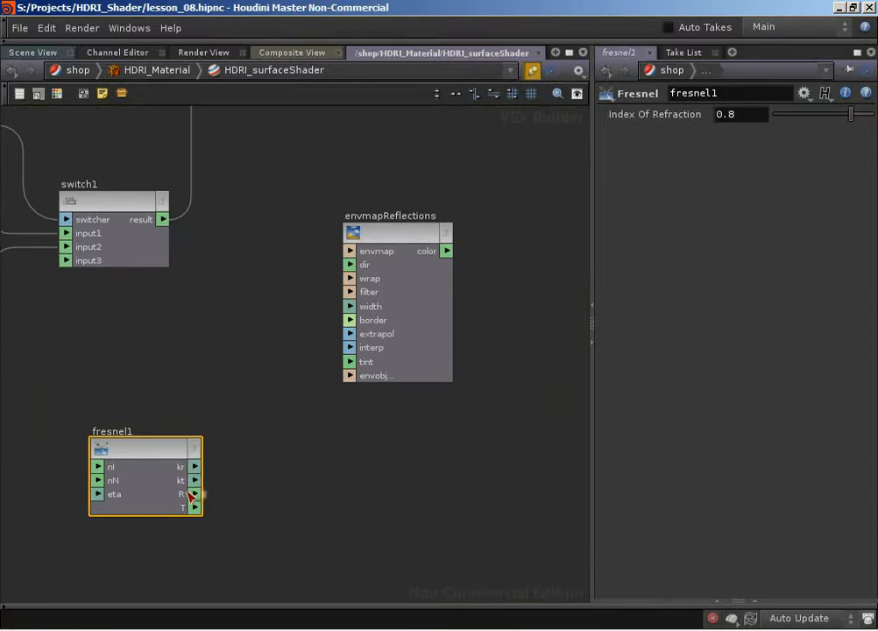
# - Connect the R output of fresnel1 to the dir input of envmapReflections and reposition the Fresnel node
pyautogui.moveTo(190, 496); pyautogui.dragTo(348, 264)
pyautogui.moveTo(255, 509); pyautogui.dragTo(340, 476, button='middle')
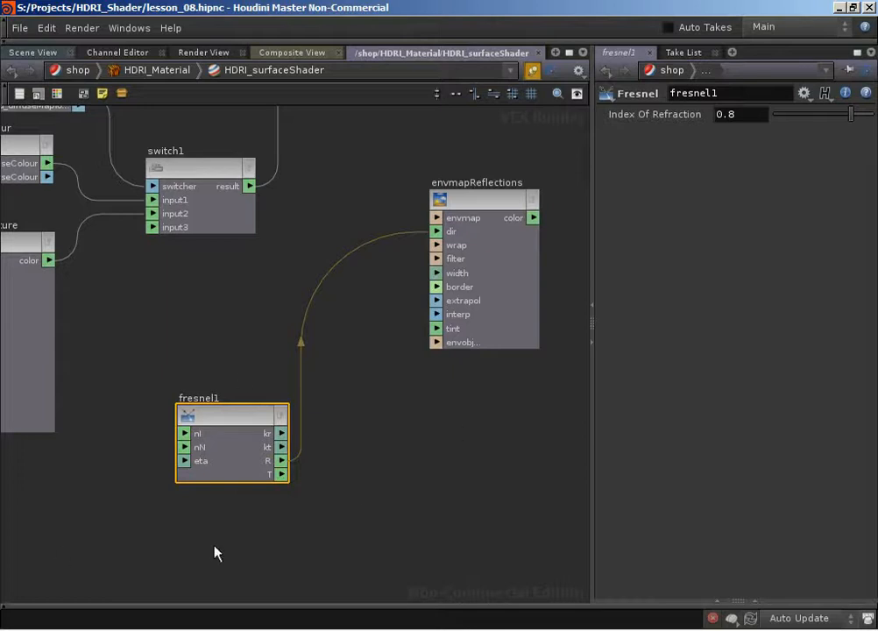
pyautogui.moveTo(231, 414); pyautogui.dragTo(218, 393)
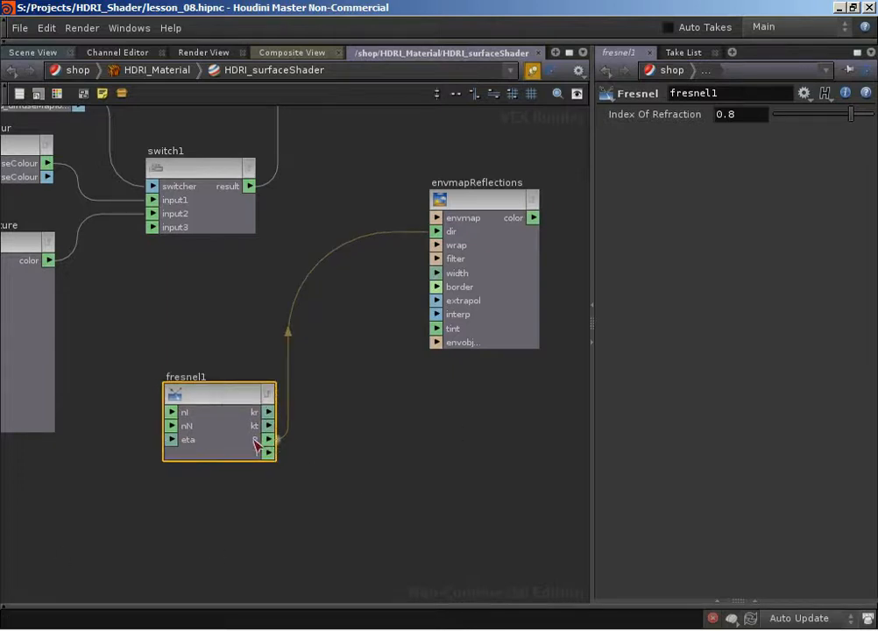
pyautogui.moveTo(257, 395); pyautogui.dragTo(188, 517)
# - Connect the color output of envmapReflections to input5 of switchRenderPass
pyautogui.scroll(-3, 410, 456)
pyautogui.scroll(6, 369, 435)
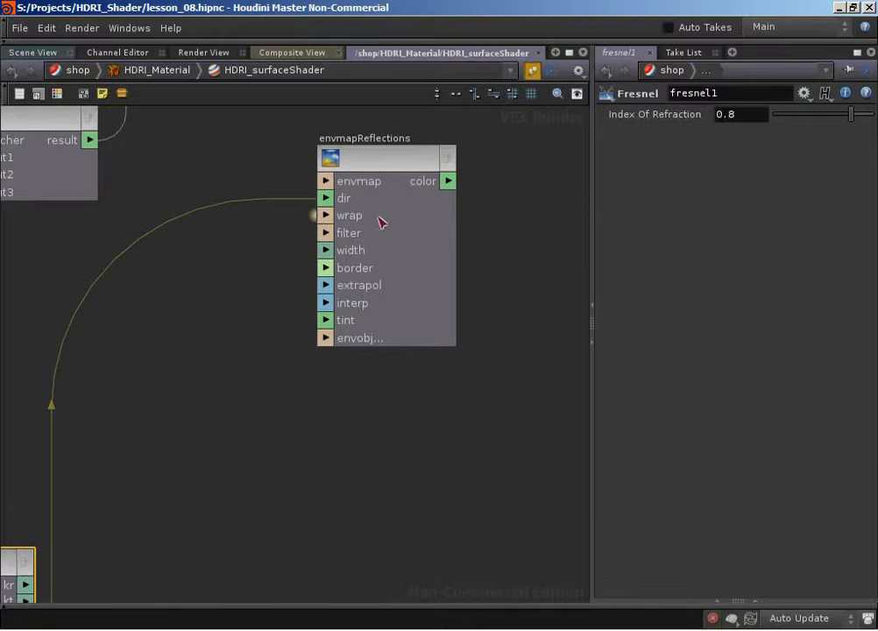
pyautogui.moveTo(382, 222); pyautogui.dragTo(281, 304, button='middle')
pyautogui.scroll(-2, 372, 286)
pyautogui.moveTo(373, 287); pyautogui.dragTo(203, 422, button='middle')
pyautogui.click(129, 494)
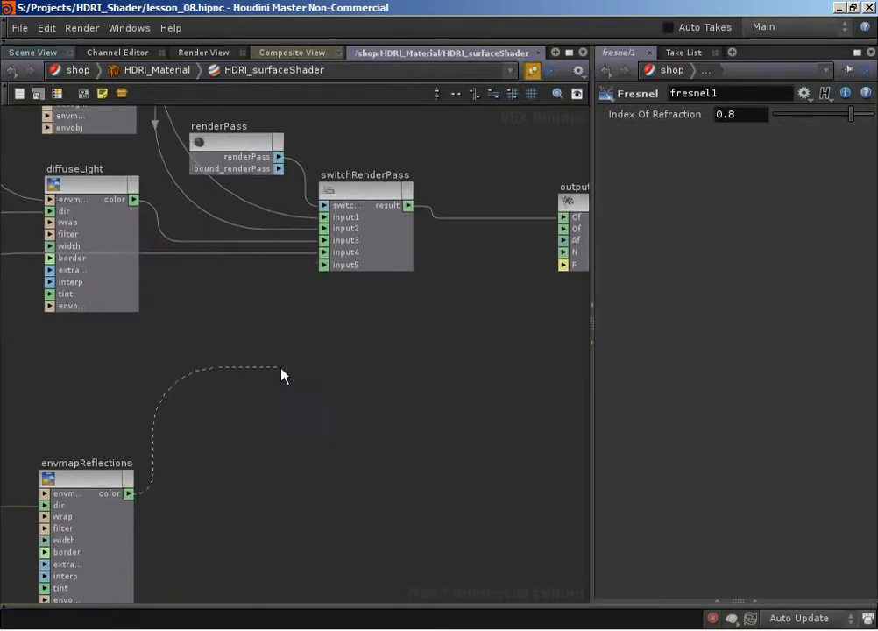
pyautogui.click(324, 267)
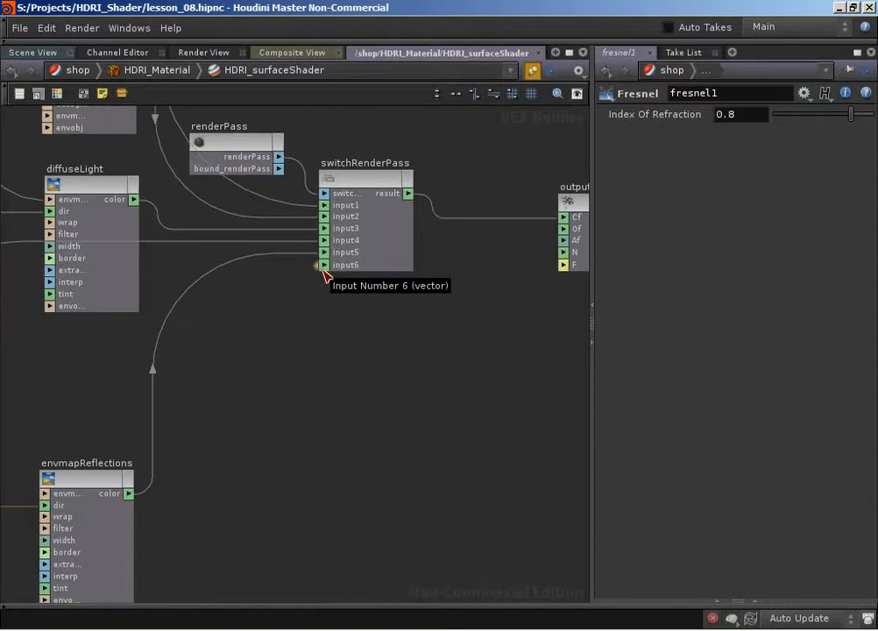
pyautogui.moveTo(381, 347); pyautogui.dragTo(368, 357, button='middle')
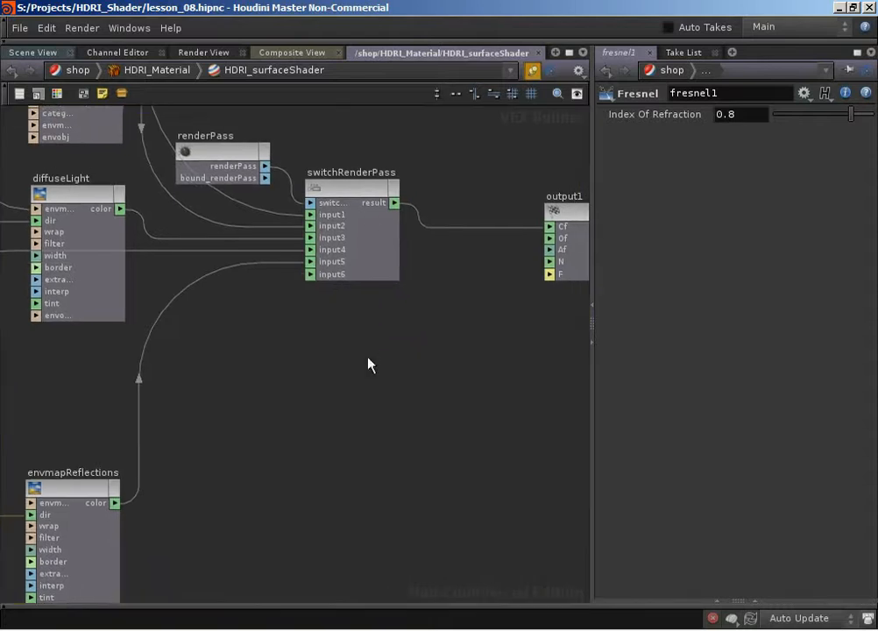
pyautogui.scroll(-2, 372, 354)
pyautogui.scroll(-1, 336, 460)
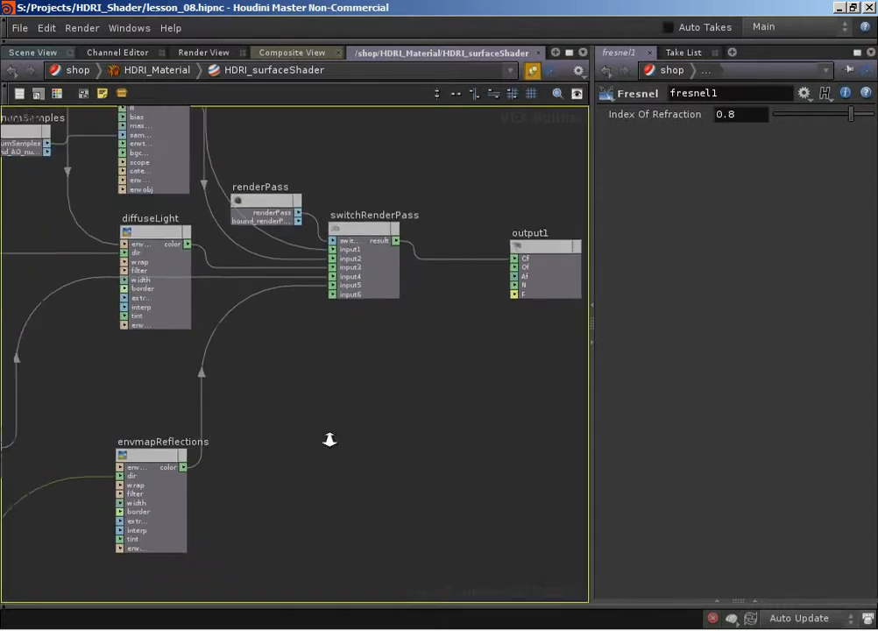
pyautogui.moveTo(330, 439); pyautogui.dragTo(314, 454, button='middle')
pyautogui.moveTo(283, 309); pyautogui.dragTo(274, 369, button='middle')
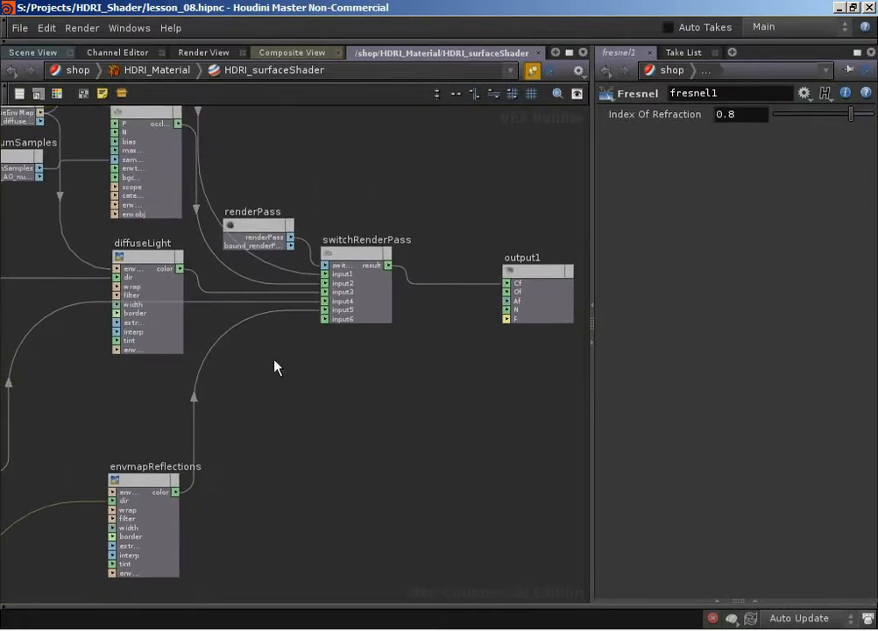
# - Add menu item 4 labelled reflections to the Render Pass parameter in the HDRI_Material type properties and accept
pyautogui.rightClick(134, 71)
pyautogui.click(191, 532)
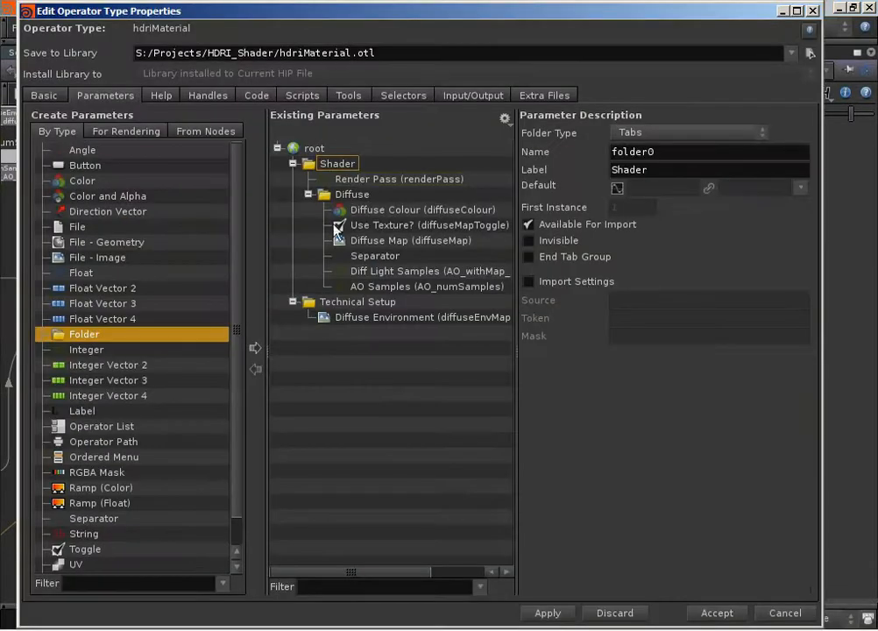
pyautogui.click(349, 181)
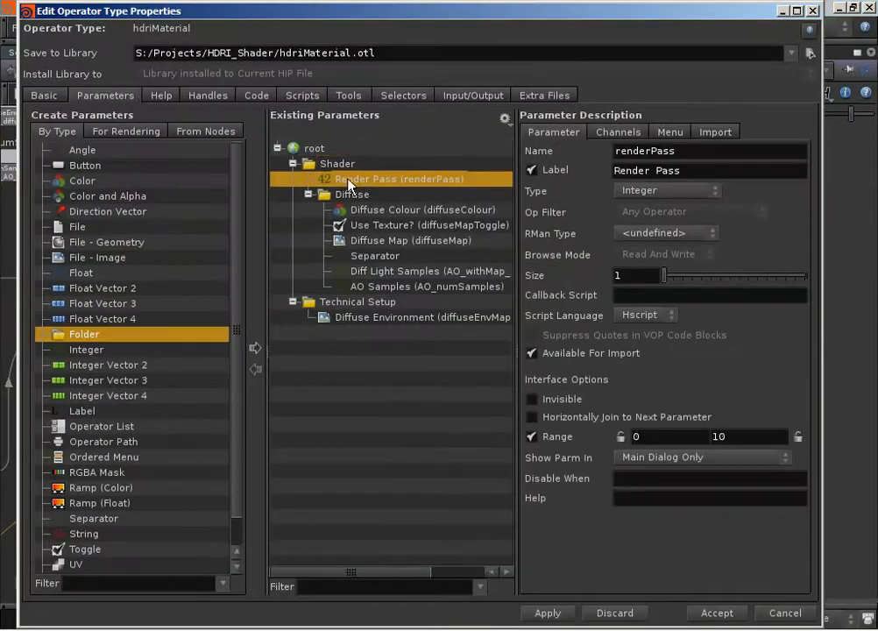
pyautogui.click(671, 132)
pyautogui.click(585, 274)
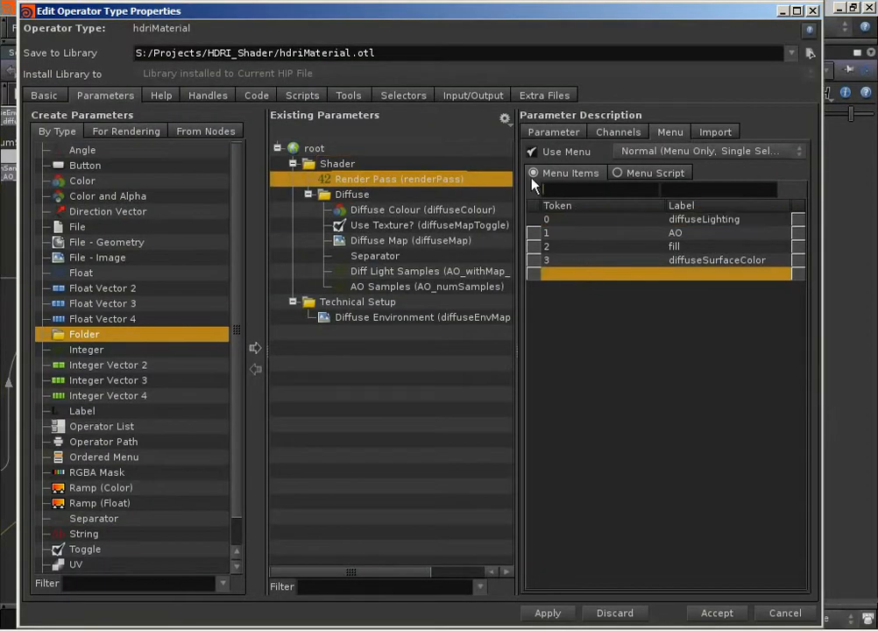
pyautogui.write('4')
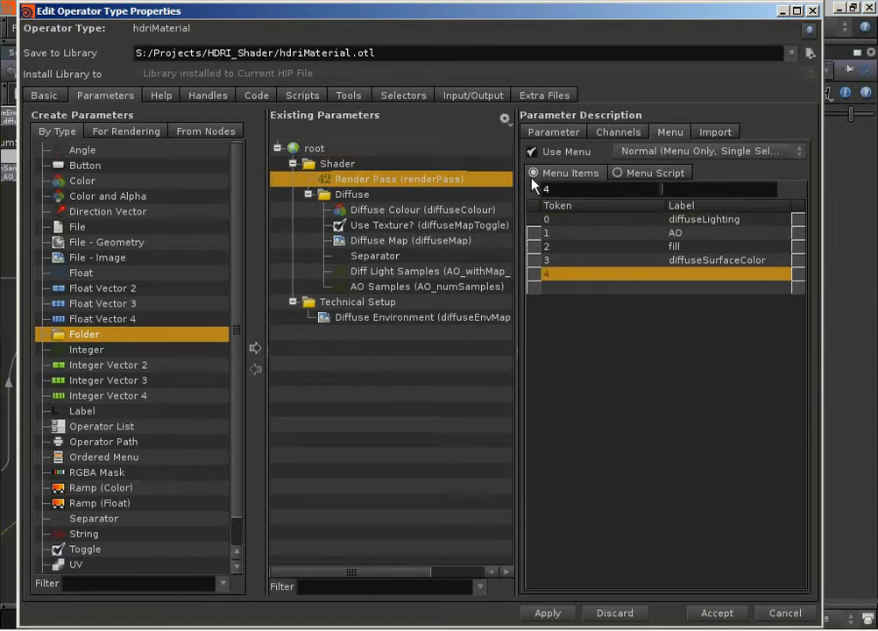
pyautogui.write('reflections')
pyautogui.press('Return')
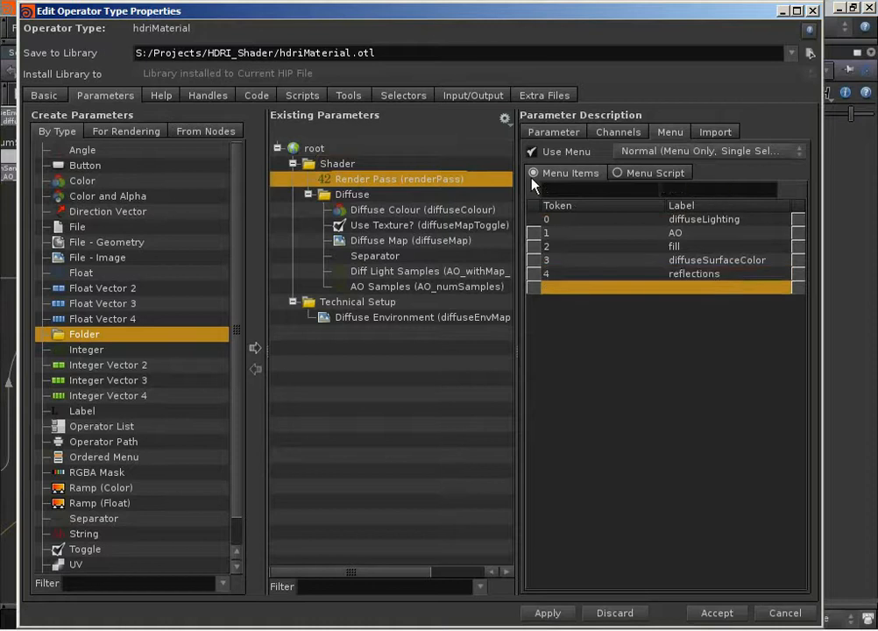
pyautogui.click(718, 611)
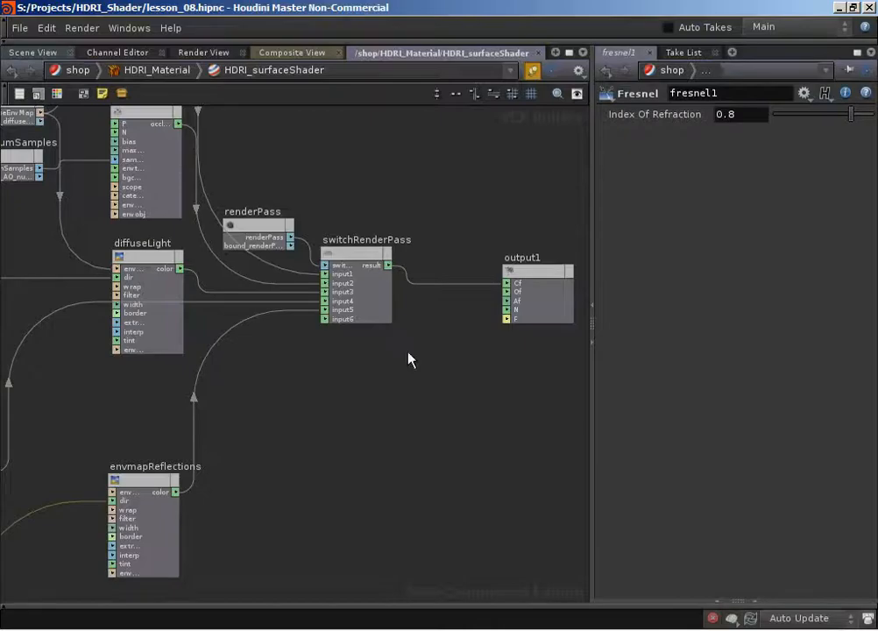
# - Add menu item 4 labelled reflections to the Render Pass parameter of the renderSettings node in the out network and accept
pyautogui.click(68, 72)
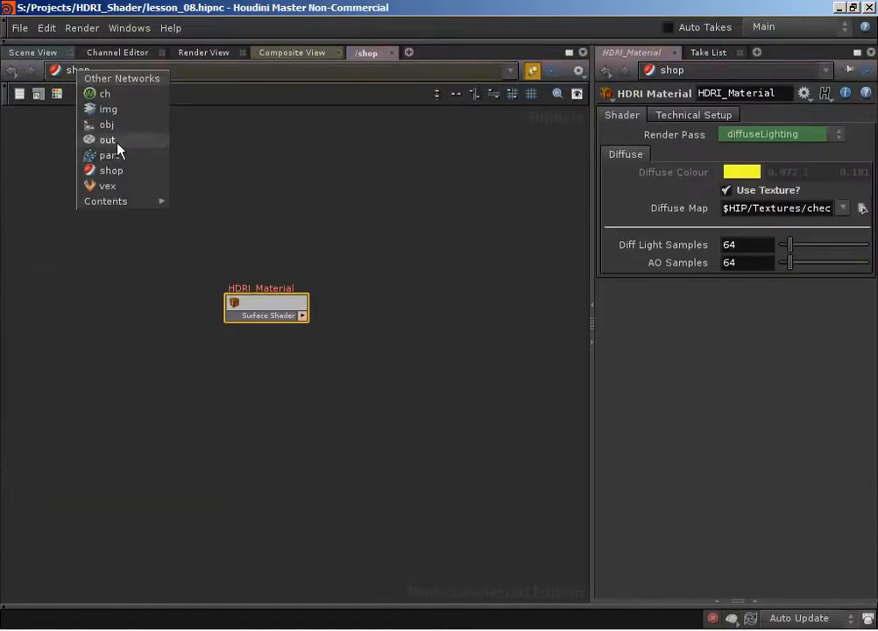
pyautogui.click(116, 141)
pyautogui.click(352, 260)
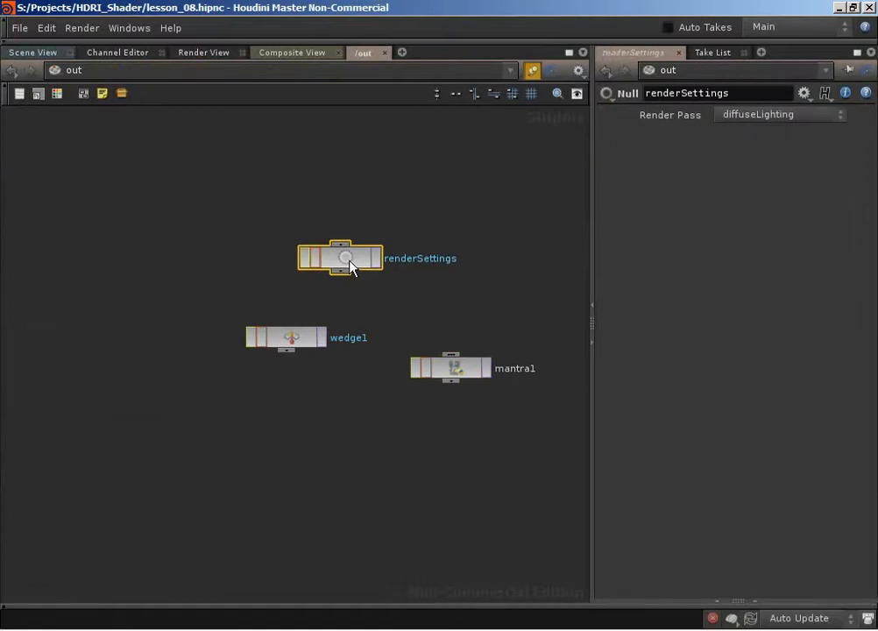
pyautogui.rightClick(345, 255)
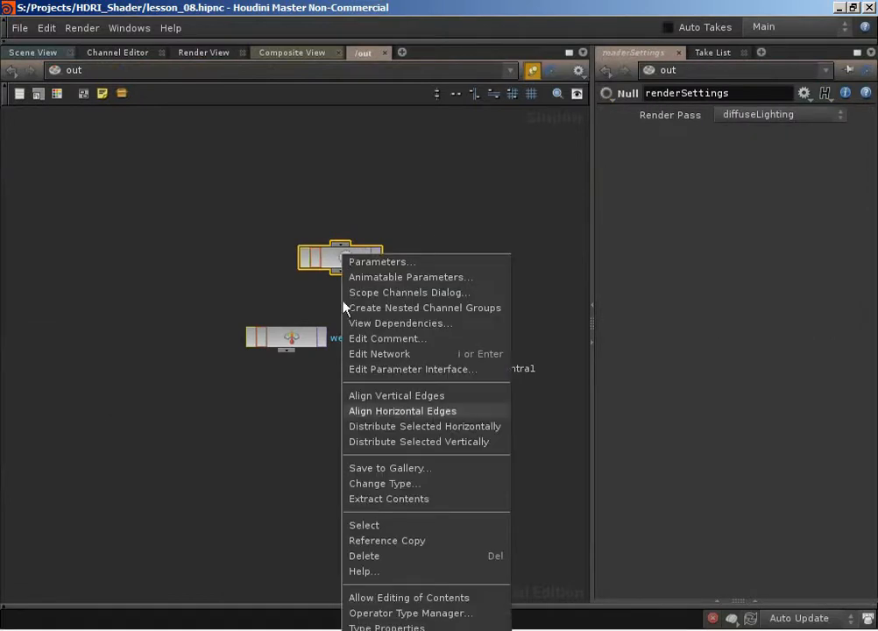
pyautogui.click(412, 369)
pyautogui.click(379, 162)
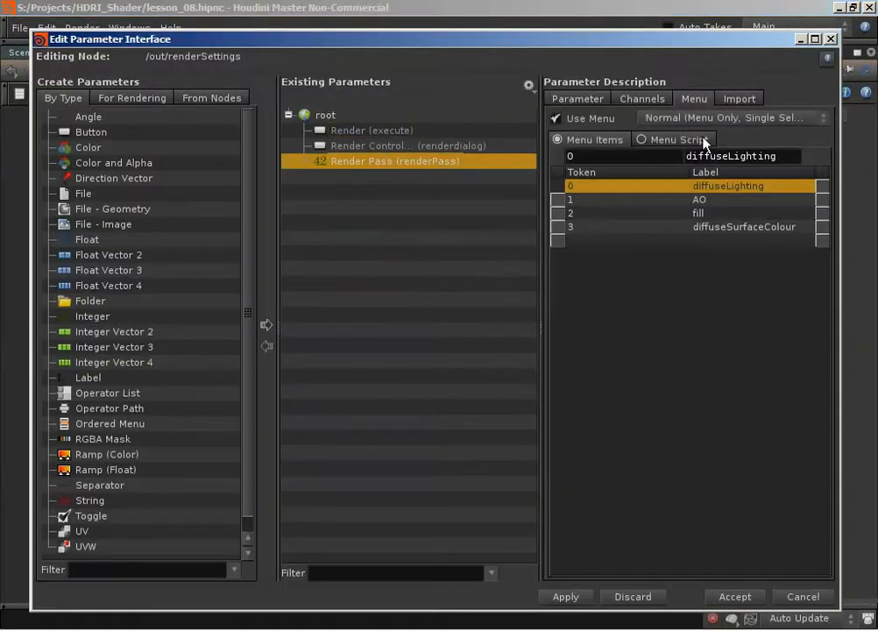
pyautogui.click(579, 241)
pyautogui.click(574, 156)
pyautogui.write('4')
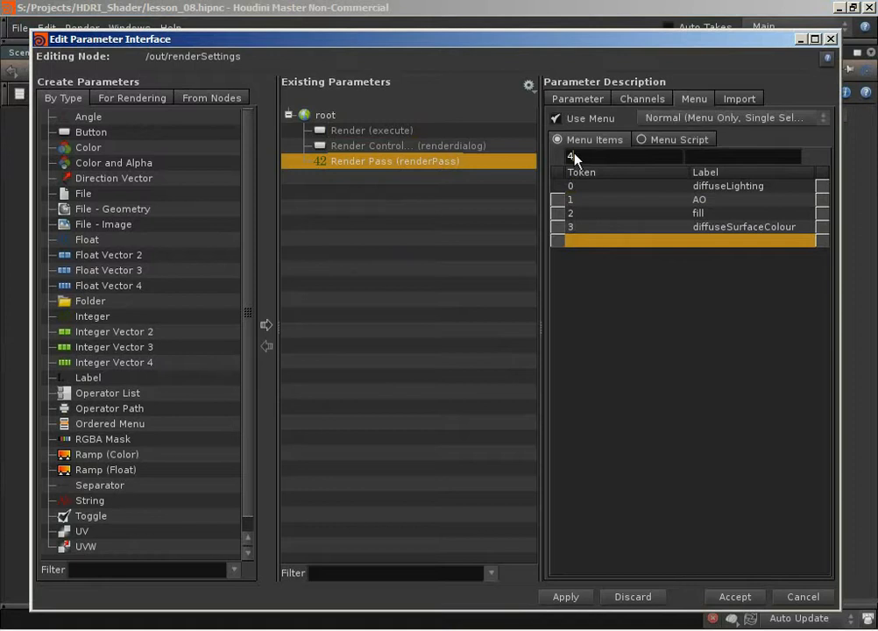
pyautogui.press('Tab')
pyautogui.write('reflect')
pyautogui.press('Return')
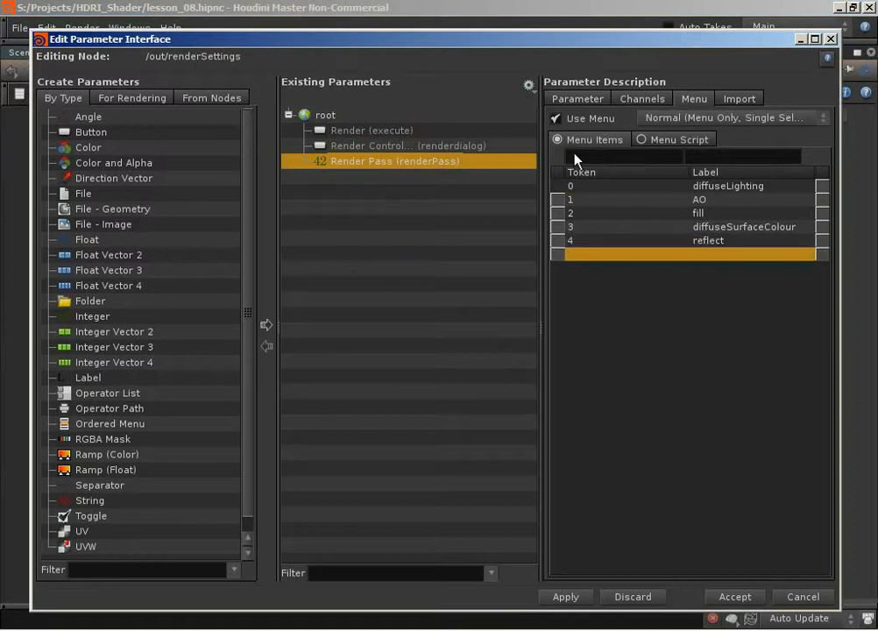
pyautogui.click(677, 241)
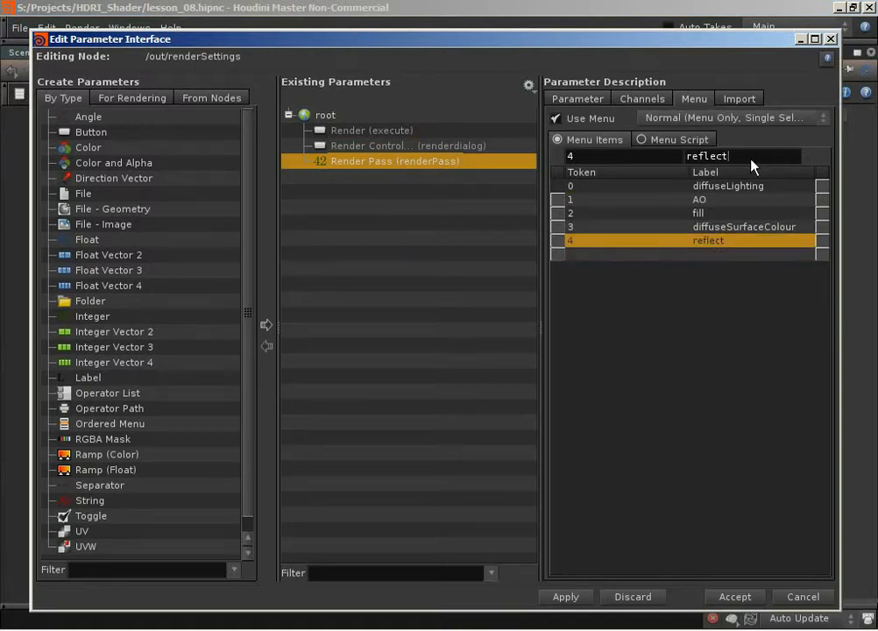
pyautogui.write('ions')
pyautogui.press('Return')
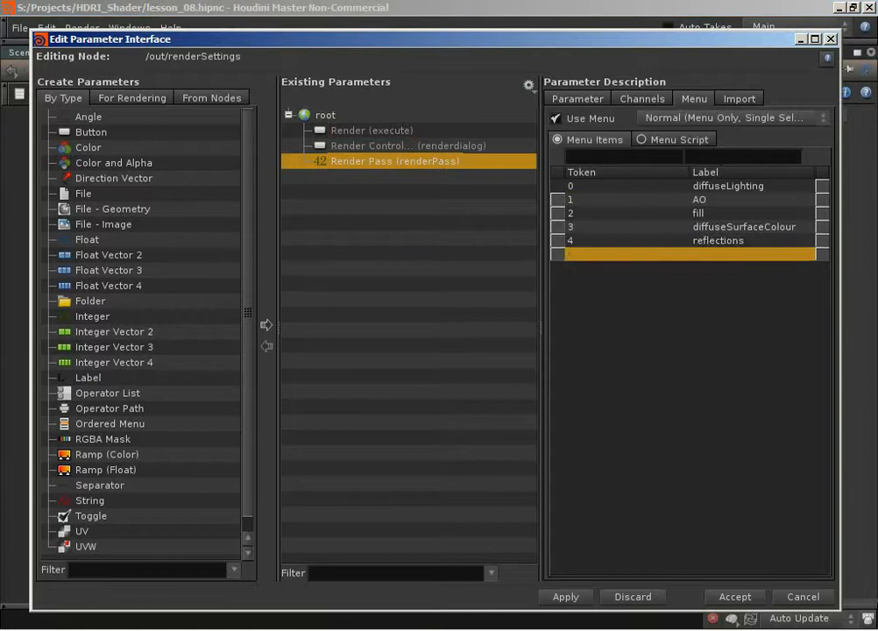
pyautogui.click(735, 597)
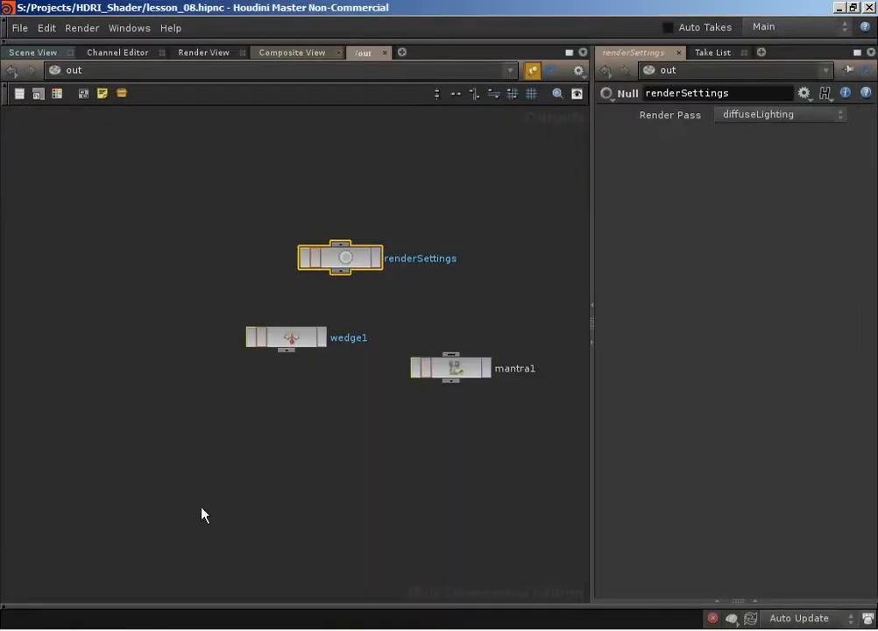
# - Create a new take under Passes in the take list and name it Reflections
pyautogui.click(406, 127)
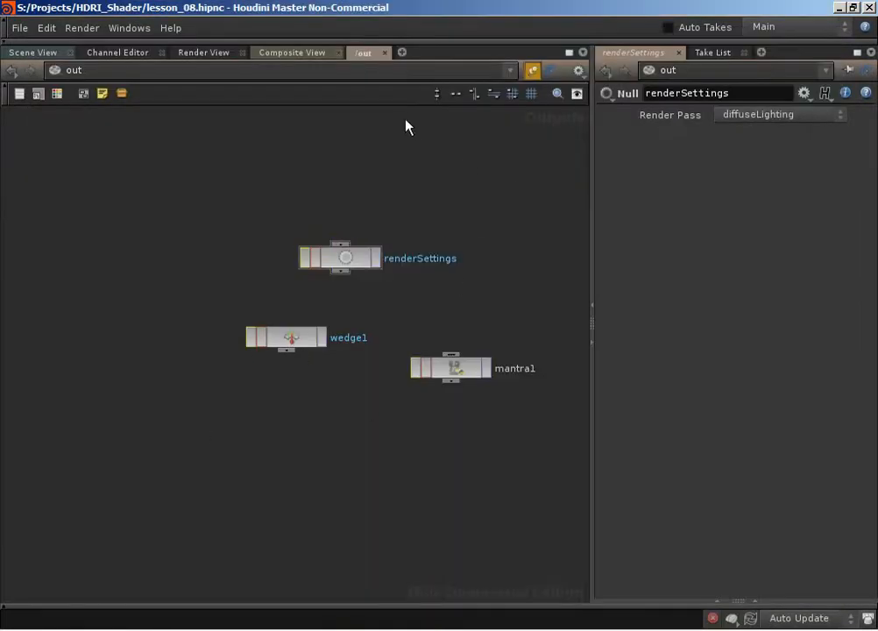
pyautogui.click(717, 53)
pyautogui.rightClick(653, 105)
pyautogui.click(657, 125)
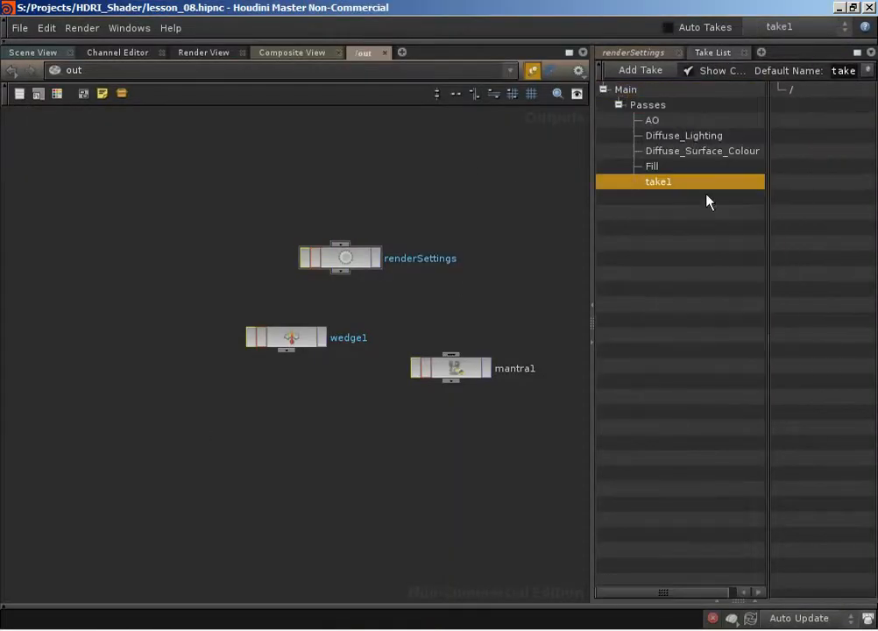
pyautogui.doubleClick(667, 184)
pyautogui.write('Reflections')
pyautogui.press('Return')
# - Include the Render Pass of renderSettings in the Reflections take with the value reflections, and return to the Main take
pyautogui.click(644, 53)
pyautogui.rightClick(667, 114)
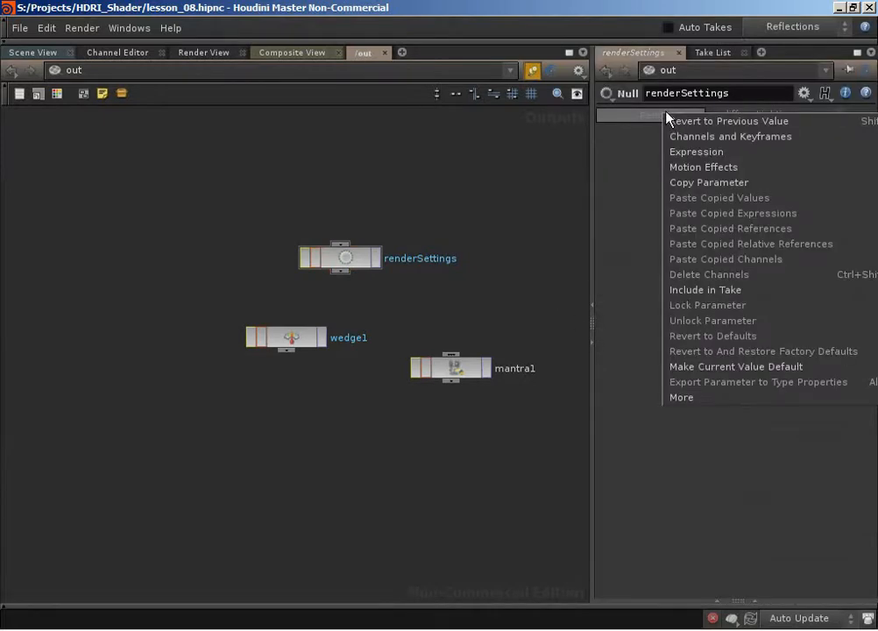
pyautogui.click(736, 291)
pyautogui.click(785, 116)
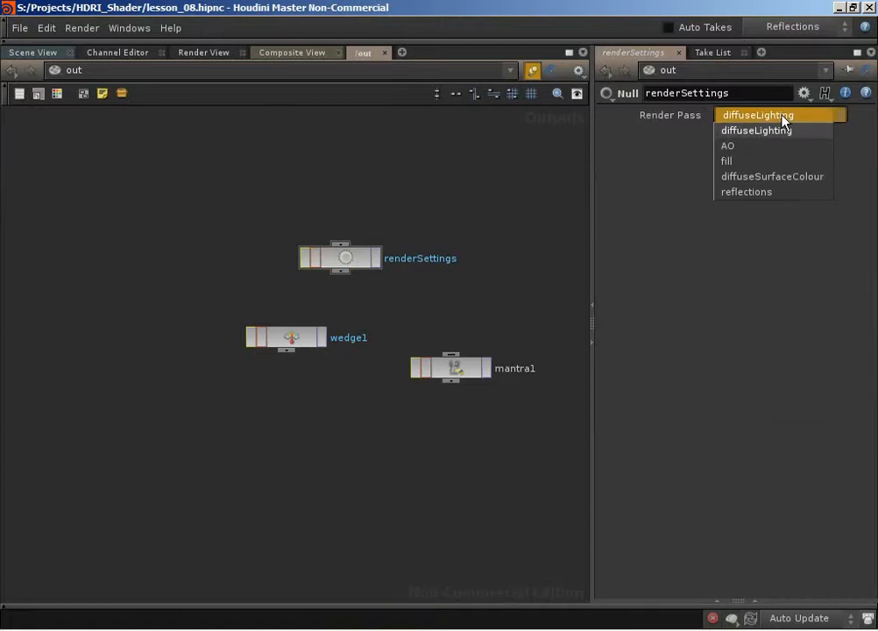
pyautogui.click(777, 192)
pyautogui.click(778, 33)
pyautogui.click(771, 42)
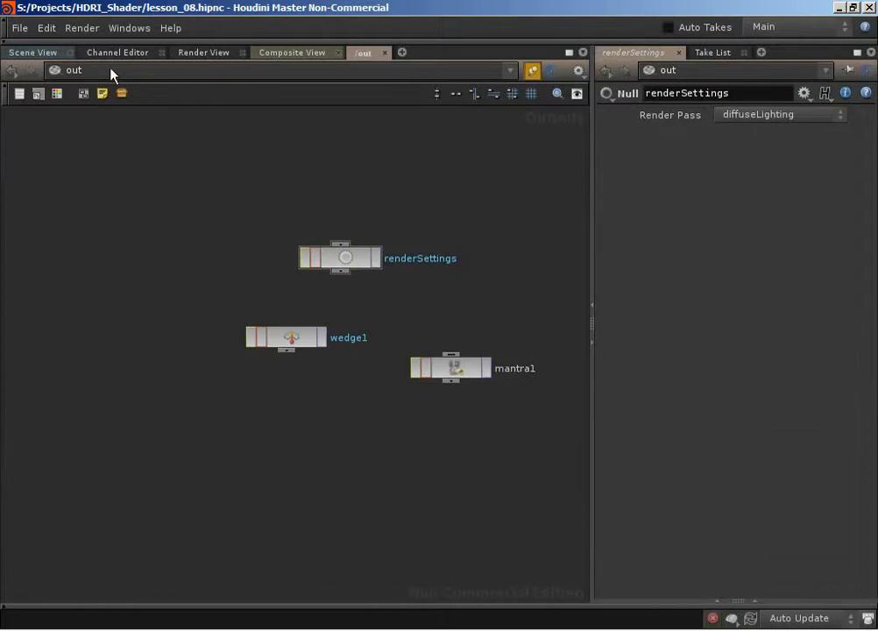
# - Set mantra1 to render with the Reflections take and start the render
pyautogui.click(466, 375)
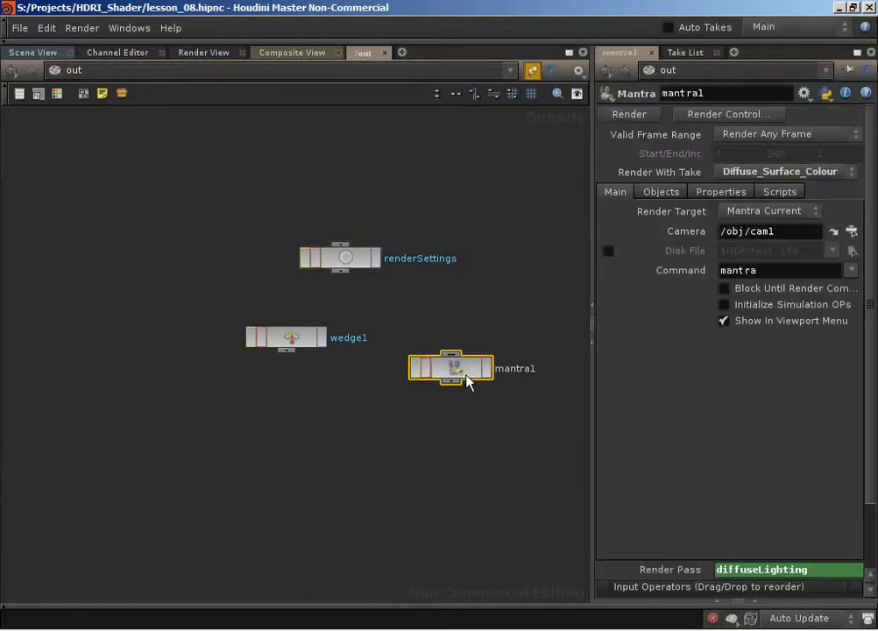
pyautogui.click(778, 174)
pyautogui.click(754, 295)
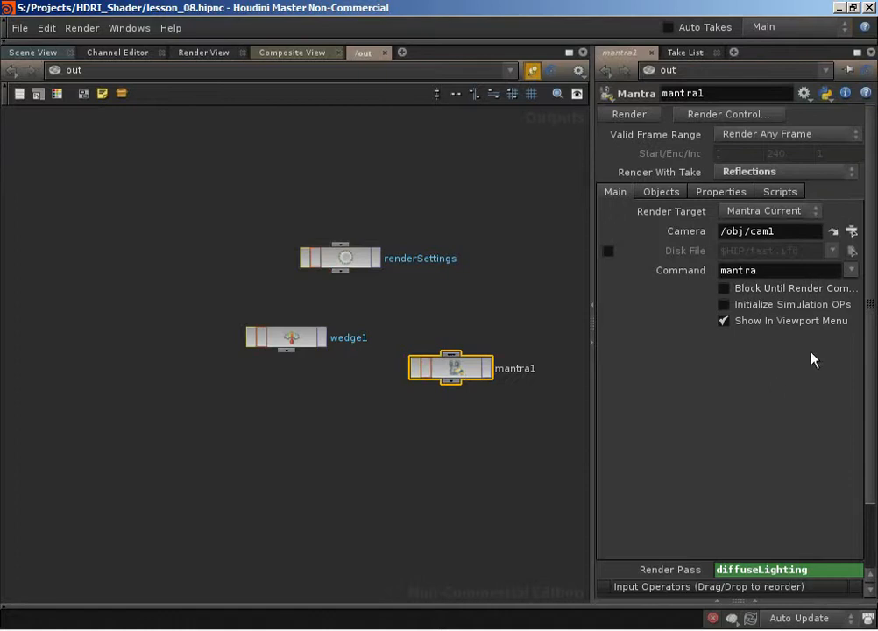
pyautogui.click(643, 114)
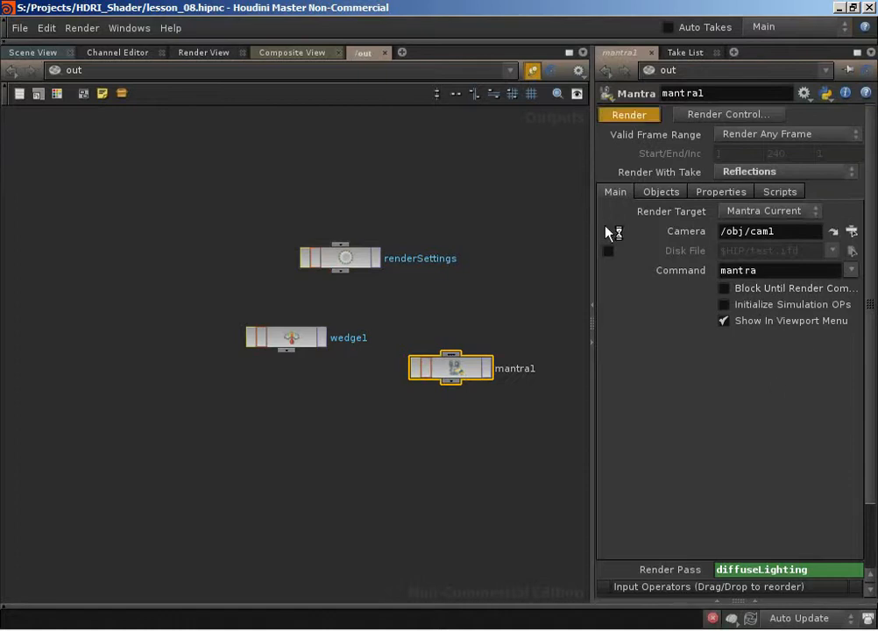
# - Check the mantra.exe process in Windows Task Manager with the list sorted by image name, and close it
pyautogui.hotkey('ctrl', 'shift', 'Escape')
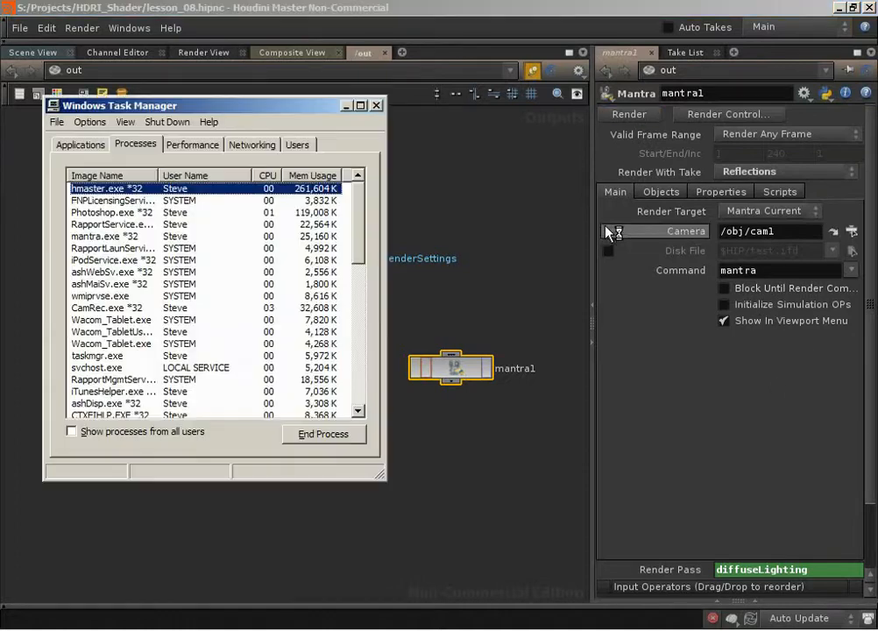
pyautogui.click(98, 175)
pyautogui.scroll(-1, 99, 268)
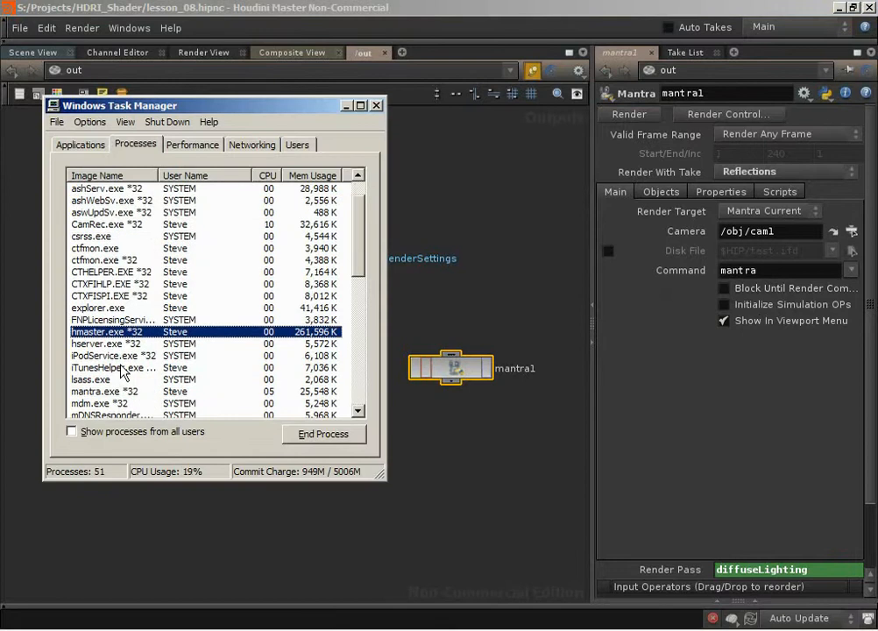
pyautogui.click(116, 392)
pyautogui.scroll(-1, 131, 368)
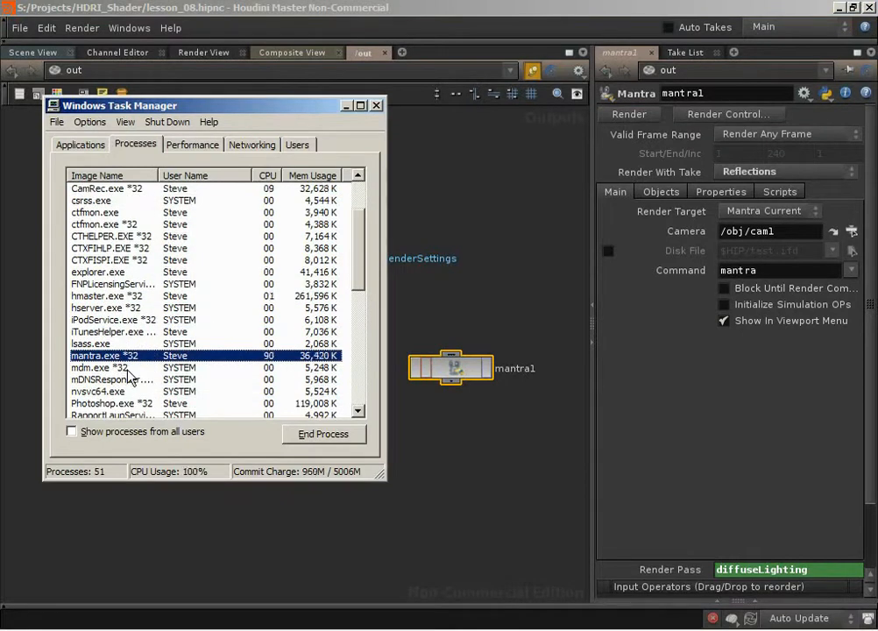
pyautogui.click(376, 105)
pyautogui.click(371, 135)
# - Load $HIP/testRender_reflections.picnc through a new File node in img1 and display it in the composite view
pyautogui.click(279, 52)
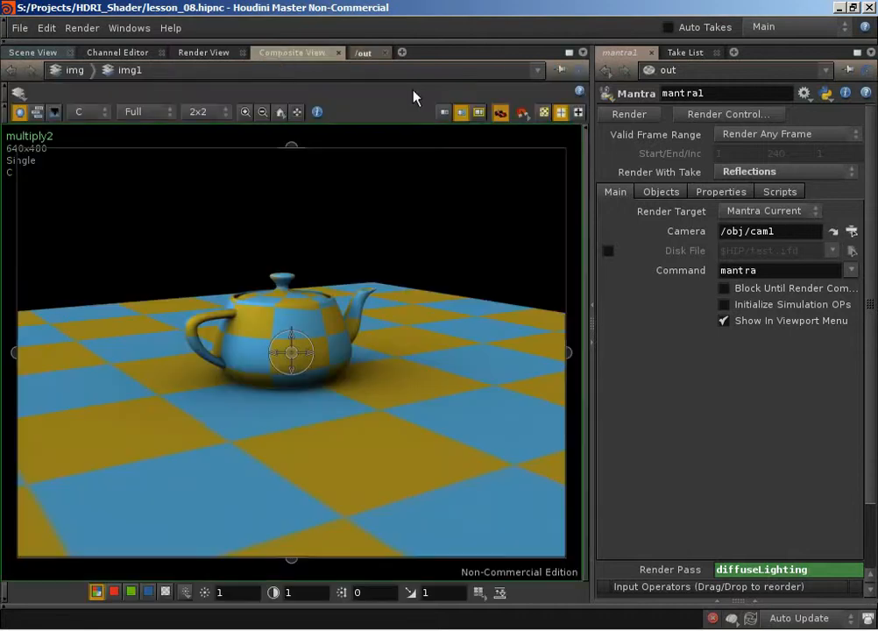
pyautogui.click(682, 73)
pyautogui.click(717, 115)
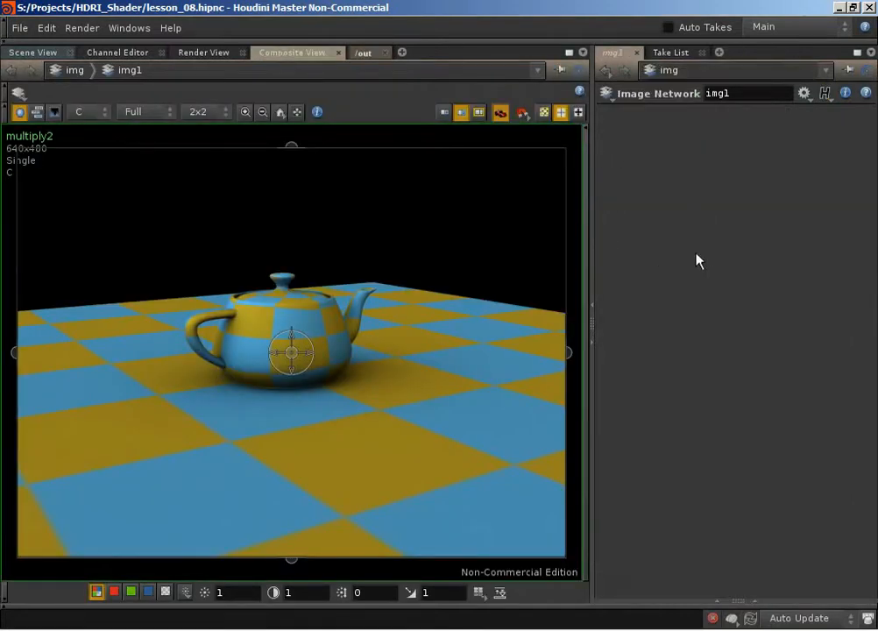
pyautogui.click(735, 602)
pyautogui.doubleClick(664, 474)
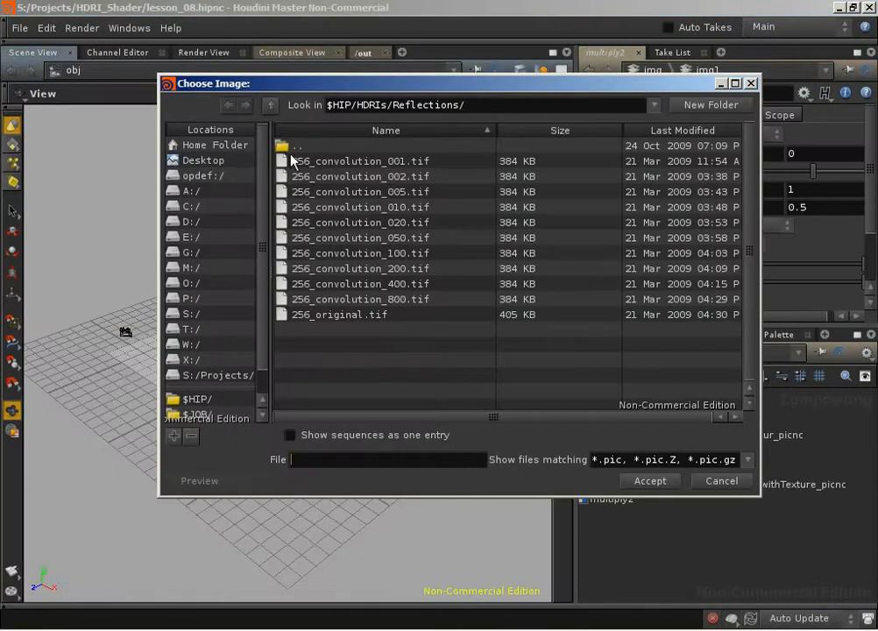
pyautogui.click(189, 400)
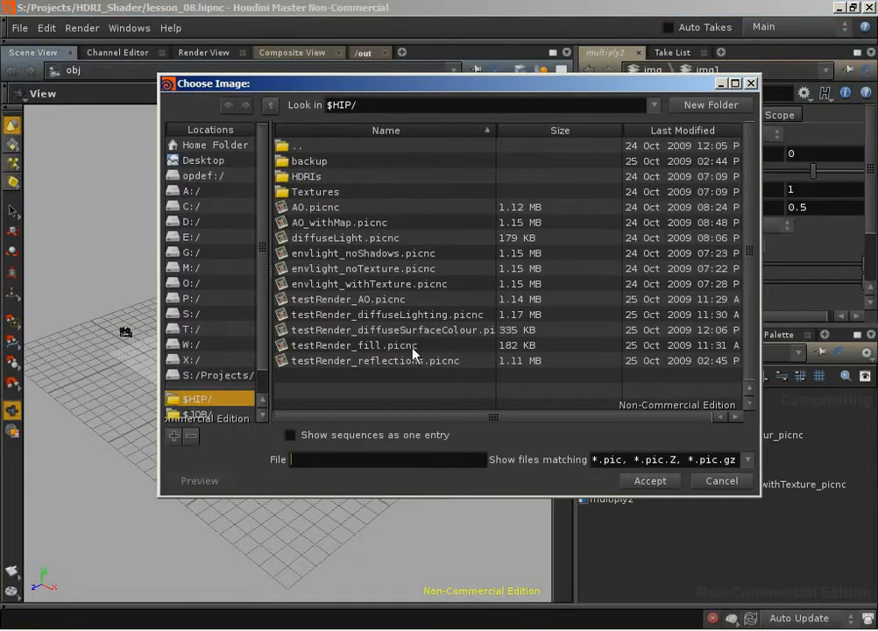
pyautogui.click(353, 360)
pyautogui.click(648, 481)
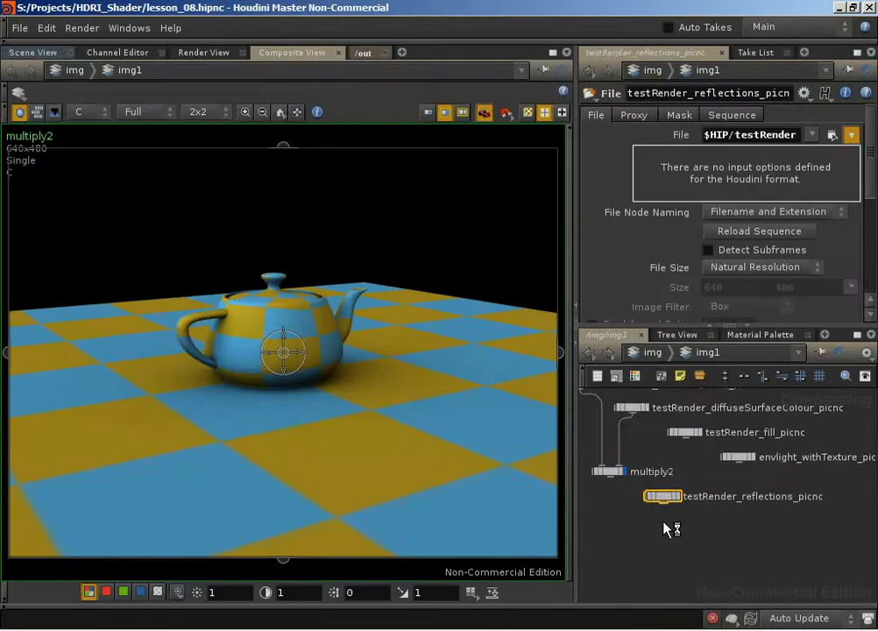
pyautogui.press('l')
pyautogui.click(681, 482)
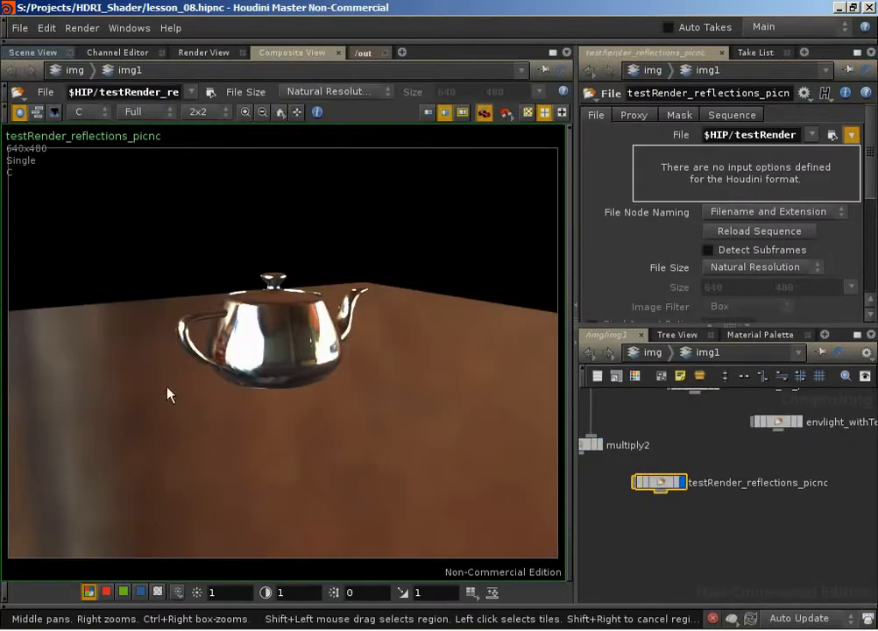